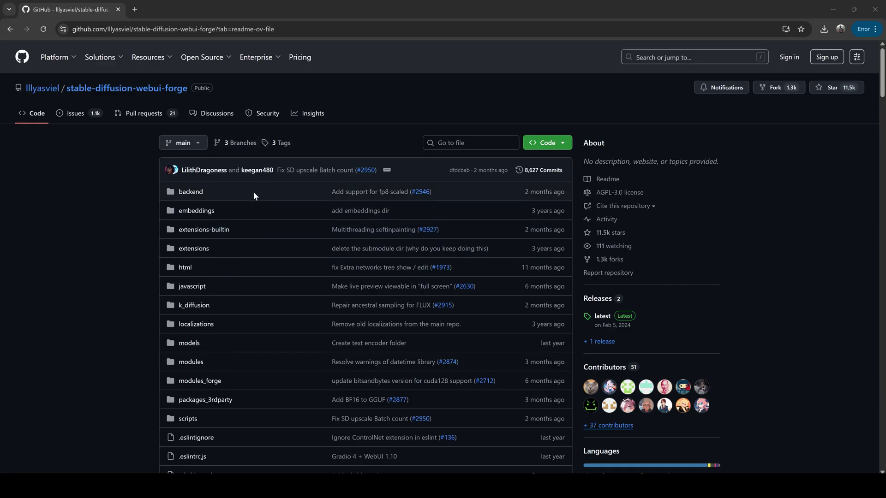
Step: Download the one-click Forge package (CUDA 12.1 + PyTorch 2.3.1) from the README's Installing Forge section
scroll(254, 192, down, 6)
scroll(289, 123, down, 10)
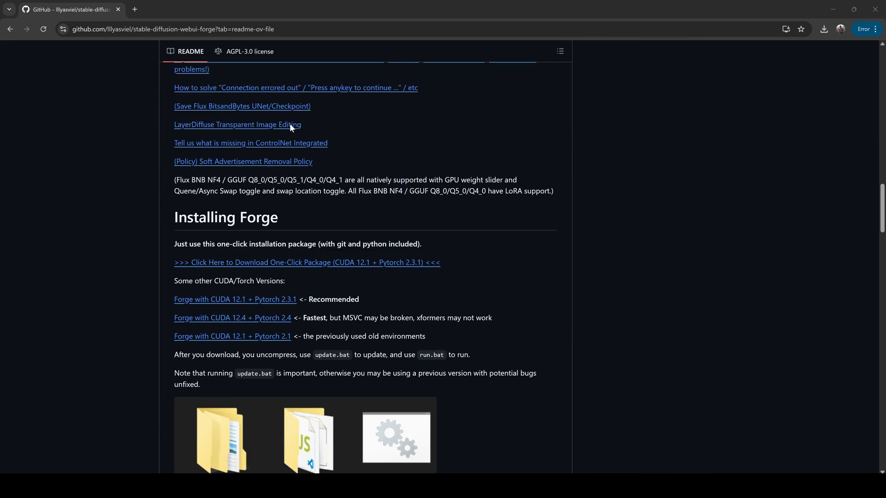
scroll(291, 126, down, 3)
scroll(292, 127, up, 3)
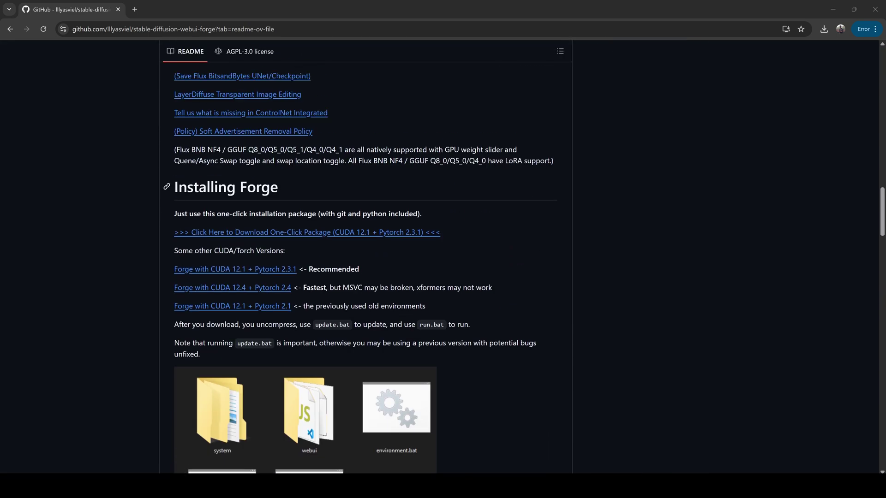
click(296, 236)
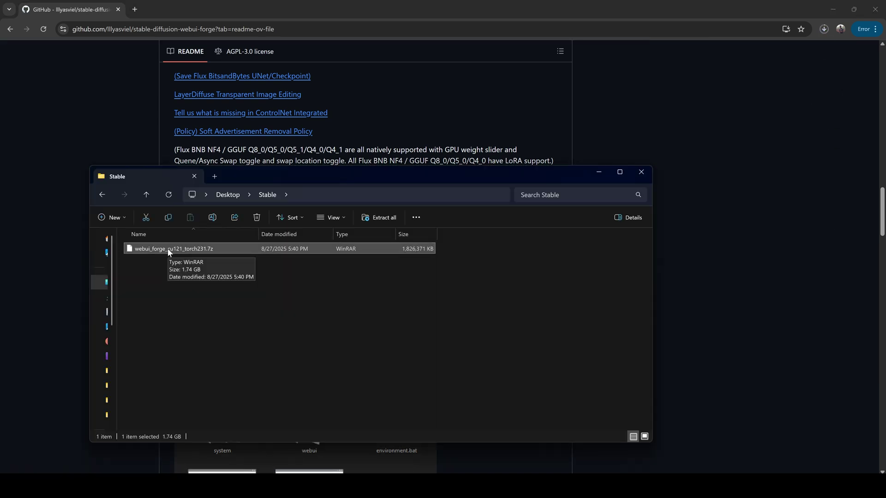
right_click(168, 249)
Step: Extract the archive, run update.bat inside webui_forge_cu121_torch231, then launch run.bat
click(196, 222)
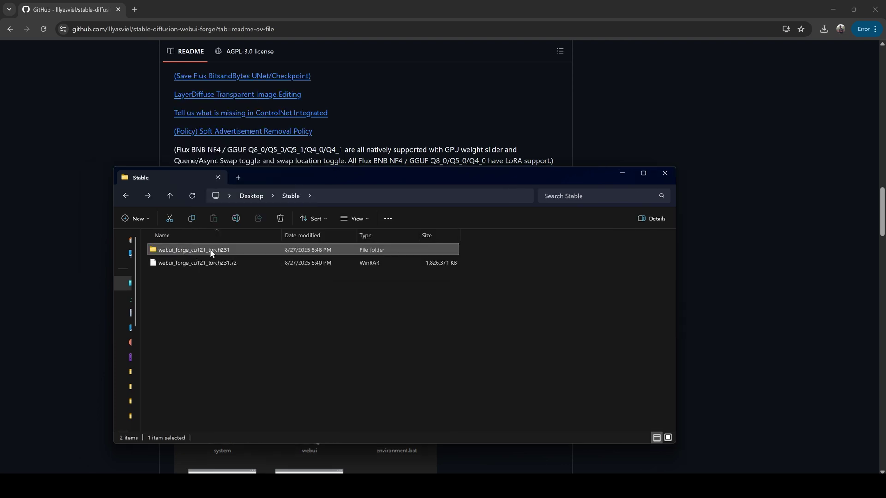
double_click(248, 250)
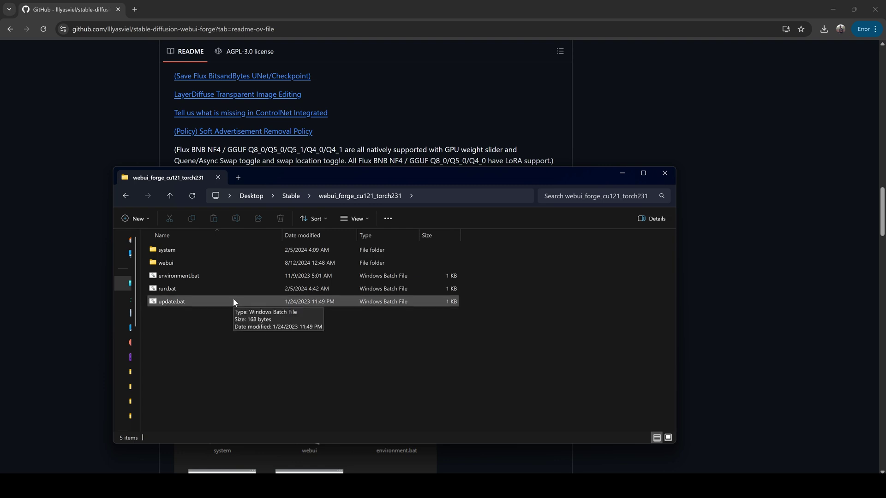
click(174, 303)
double_click(175, 303)
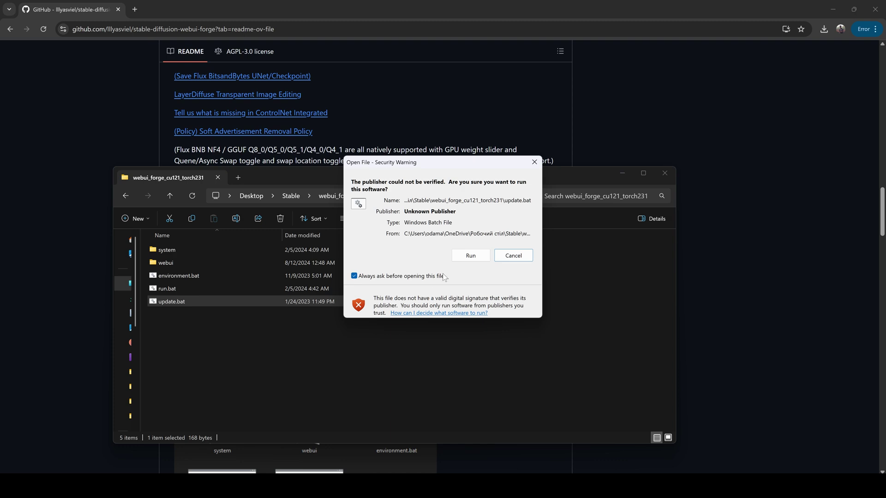
click(470, 256)
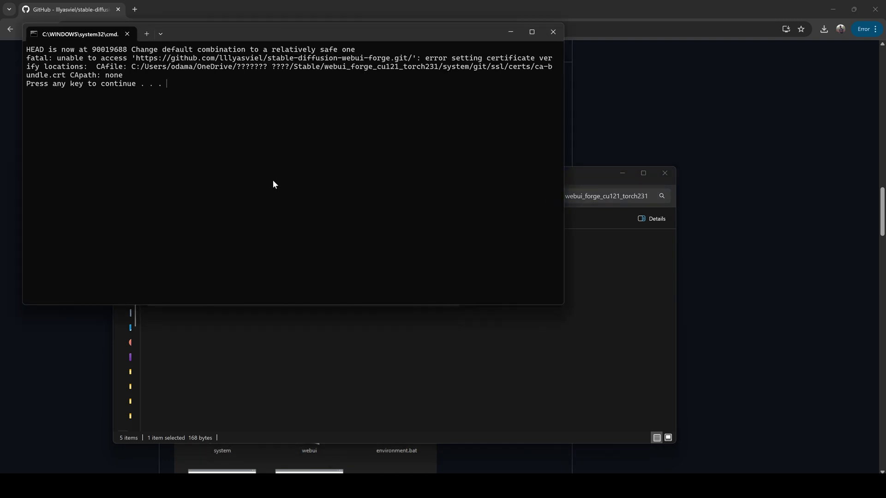
key(Return)
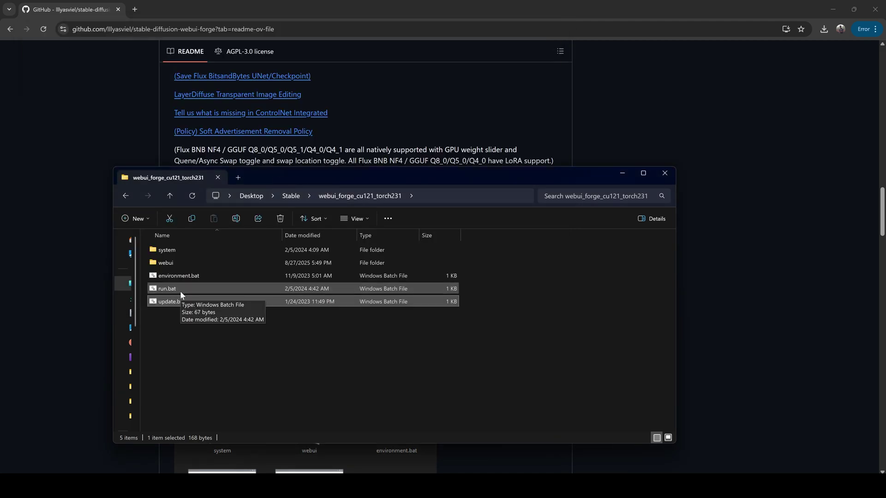
double_click(180, 289)
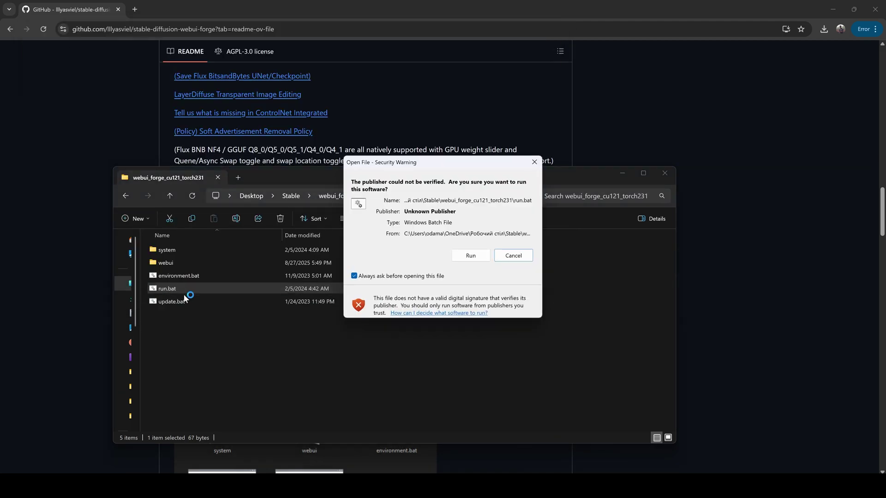
Step: Let run.bat start Forge at 127.0.0.1:7860, check the checkpoint list, and close the console
click(468, 254)
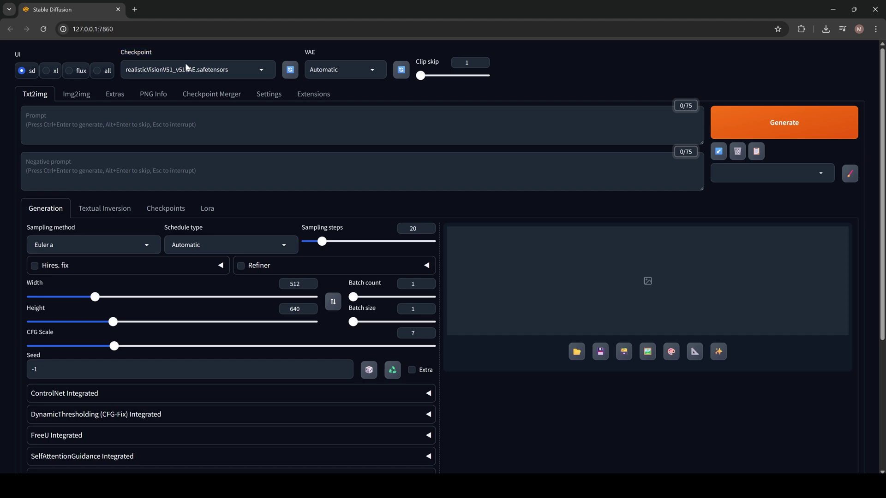
click(184, 69)
click(162, 52)
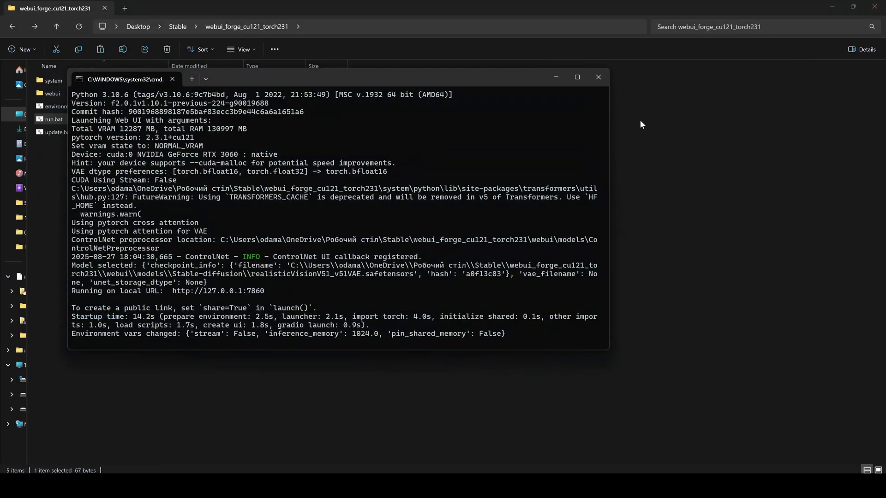
click(598, 77)
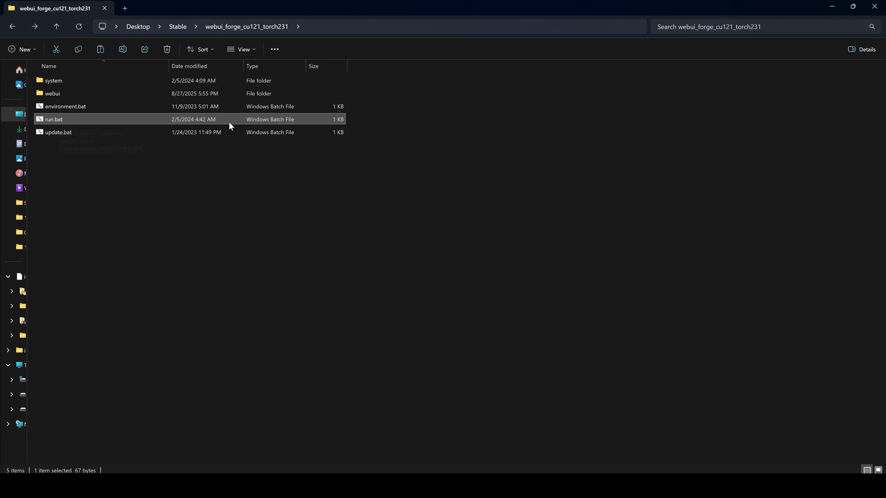
Step: Create a Stable_Diffusion_1111 shortcut to run.bat and move it out of the folder
right_click(52, 119)
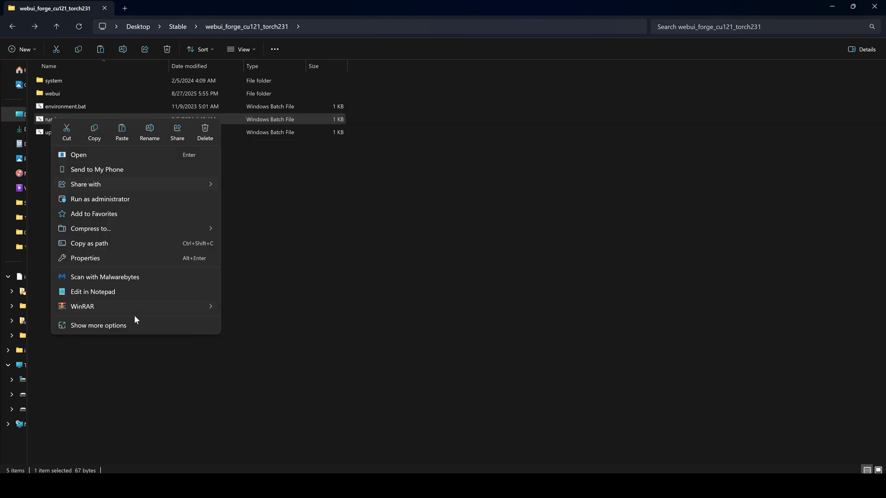
click(125, 322)
click(86, 314)
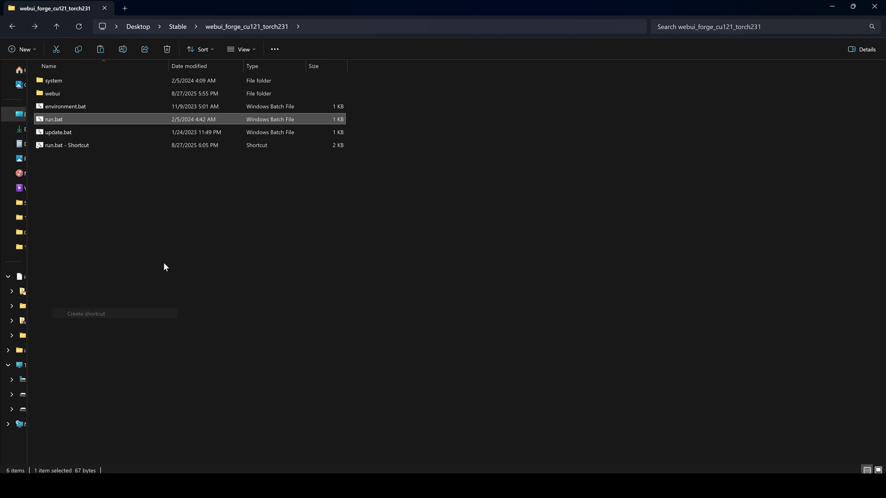
click(151, 225)
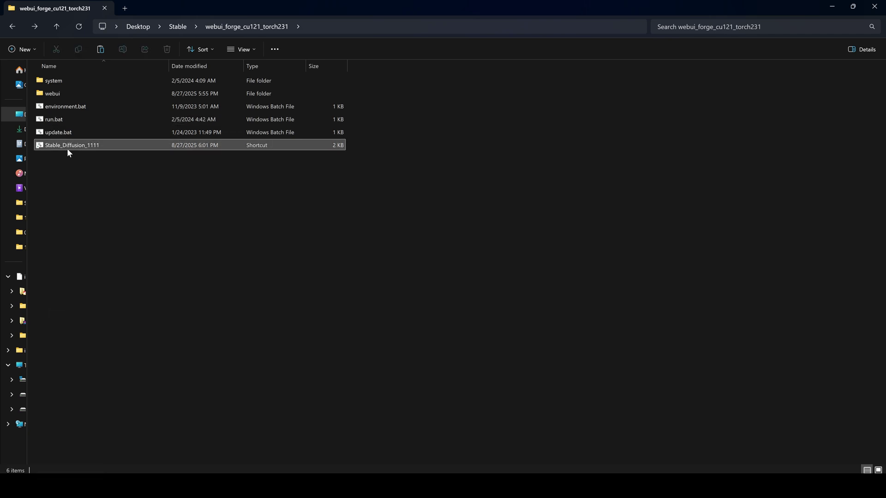
drag(62, 147, 111, 171)
key(Delete)
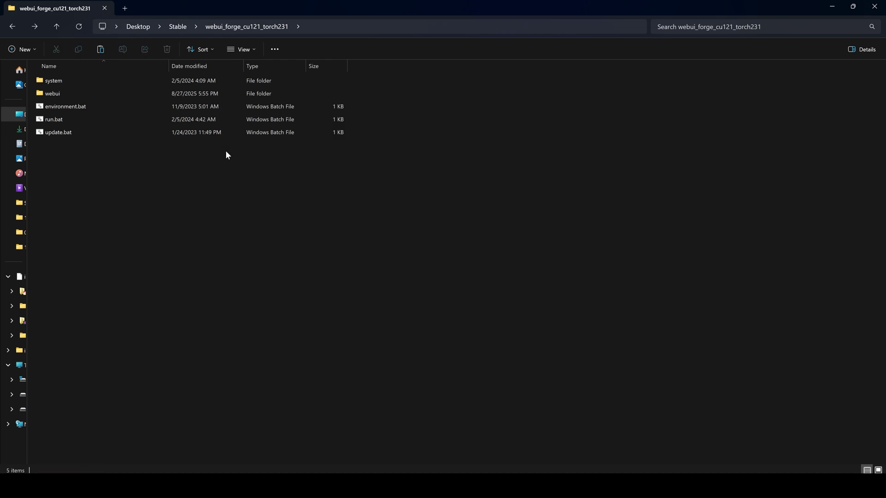
Step: Open webui\models\Stable-diffusion and review the checkpoint files there
double_click(51, 93)
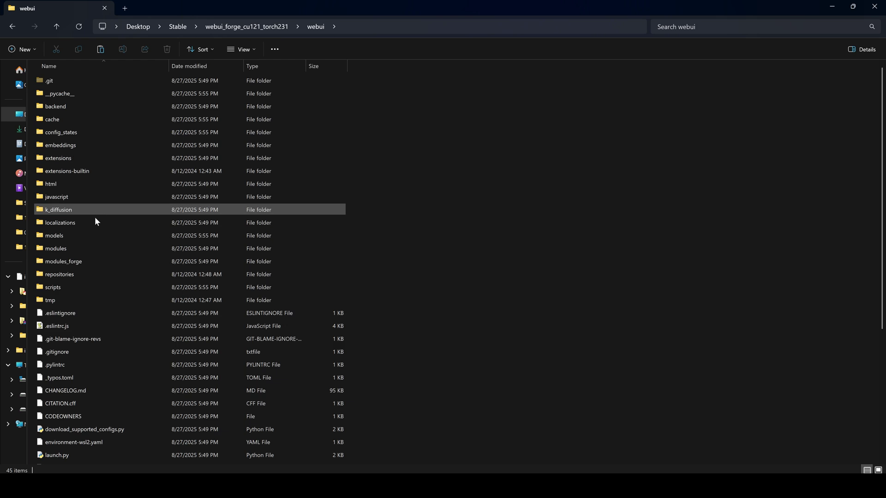
double_click(104, 236)
double_click(81, 210)
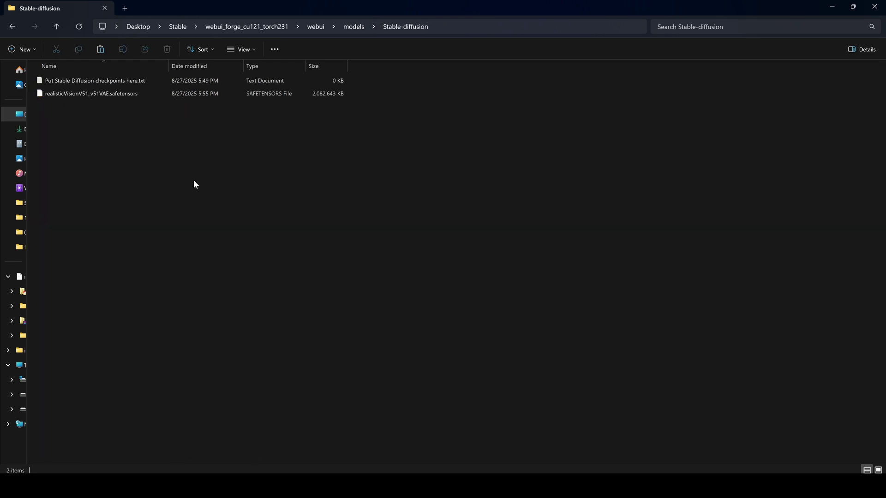
drag(128, 133, 320, 36)
click(254, 226)
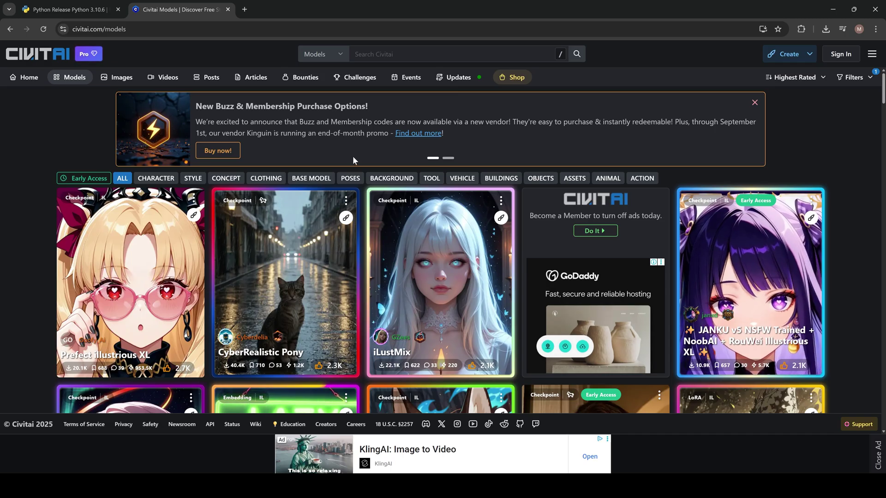
scroll(355, 157, down, 6)
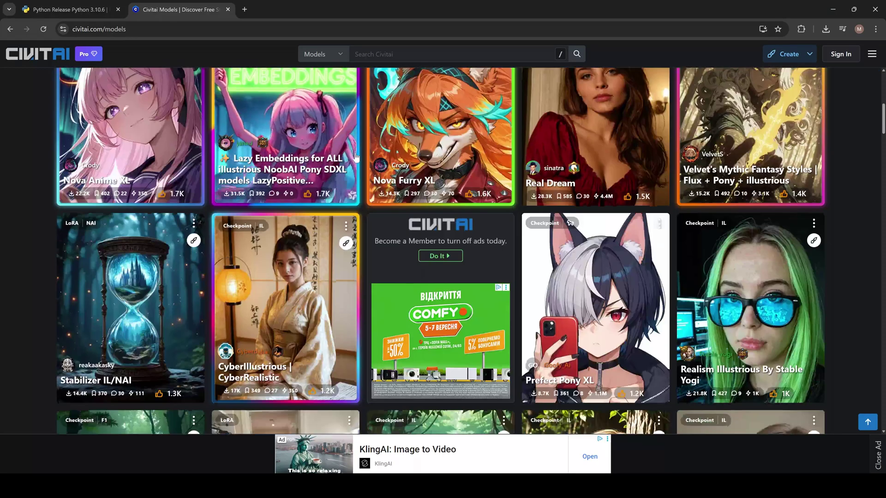
Step: Browse the civitai.com Models listing for checkpoints
scroll(356, 157, up, 2)
scroll(355, 156, up, 5)
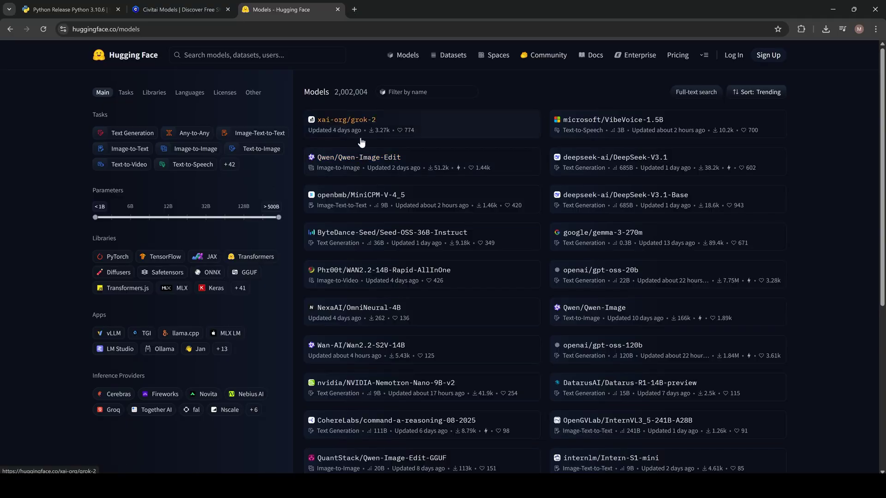
scroll(278, 148, down, 3)
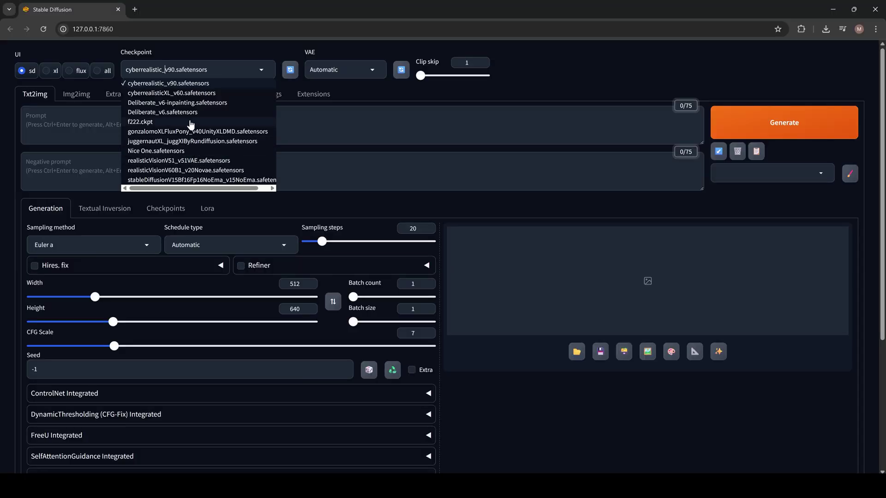
scroll(215, 136, down, 2)
scroll(215, 136, up, 2)
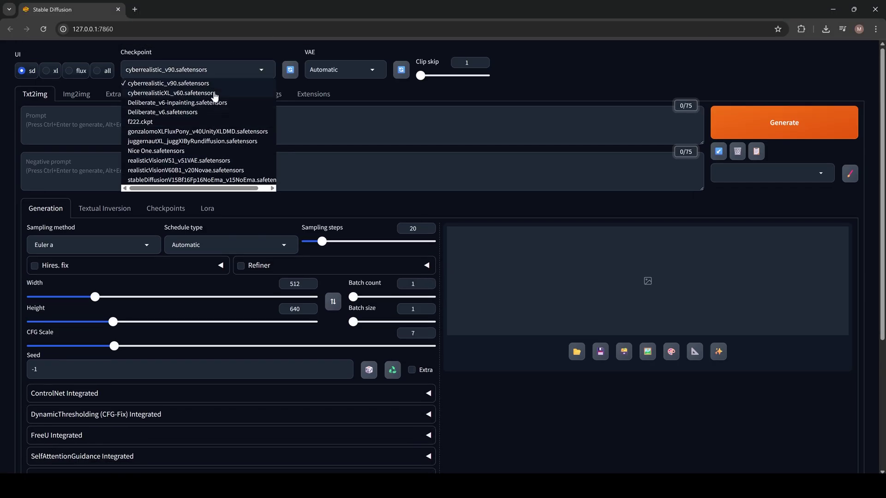
click(175, 83)
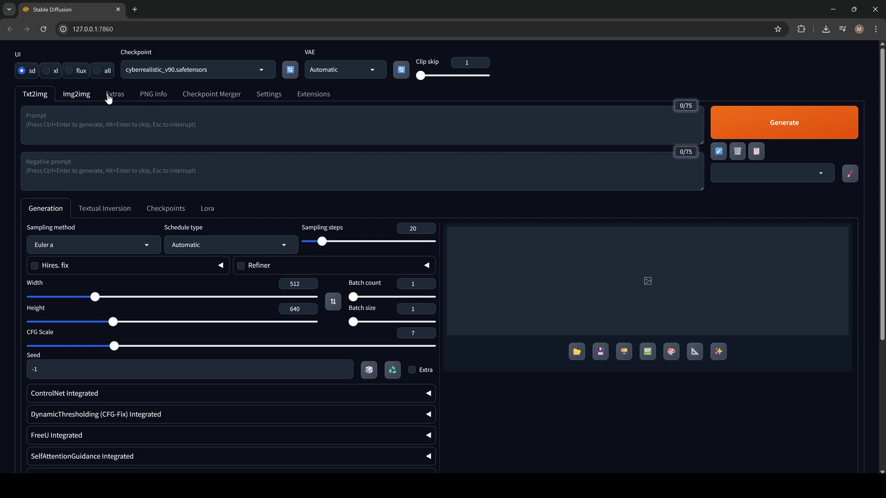
click(46, 96)
click(72, 95)
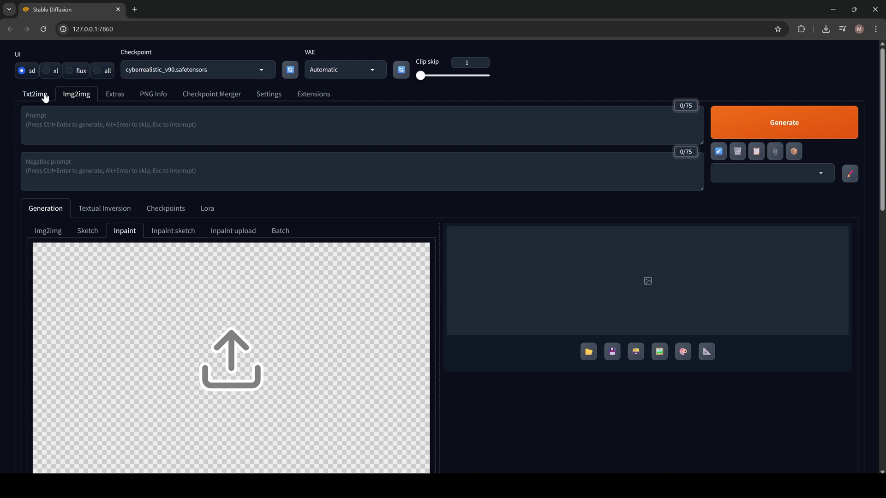
click(20, 95)
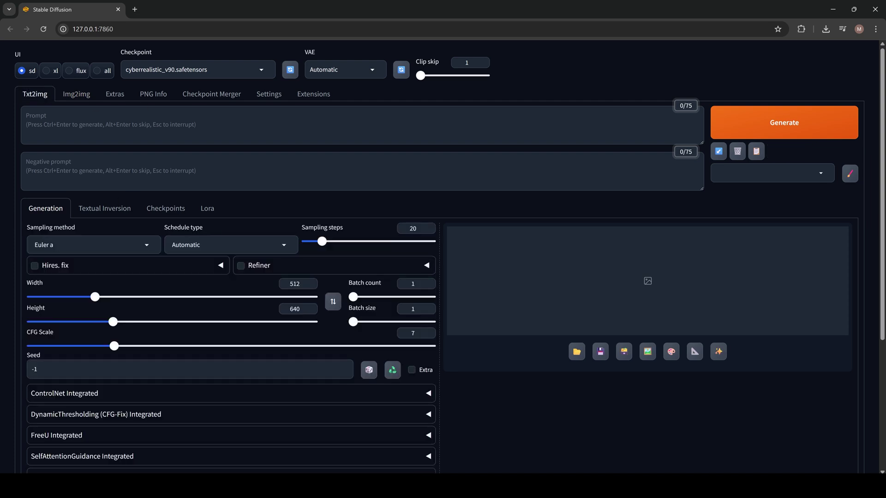
click(26, 116)
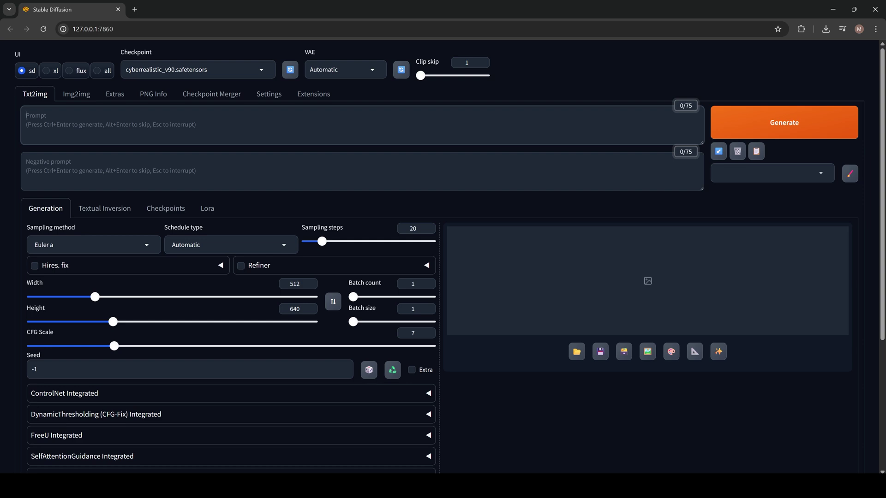
Step: Enter the prompt 'minimalist interior' and paste a long negative prompt
text(minimalist inte)
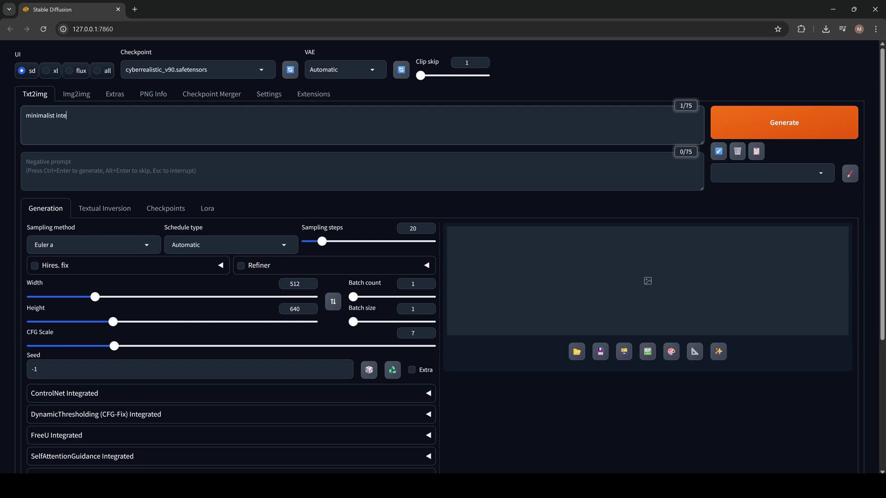
text(rior)
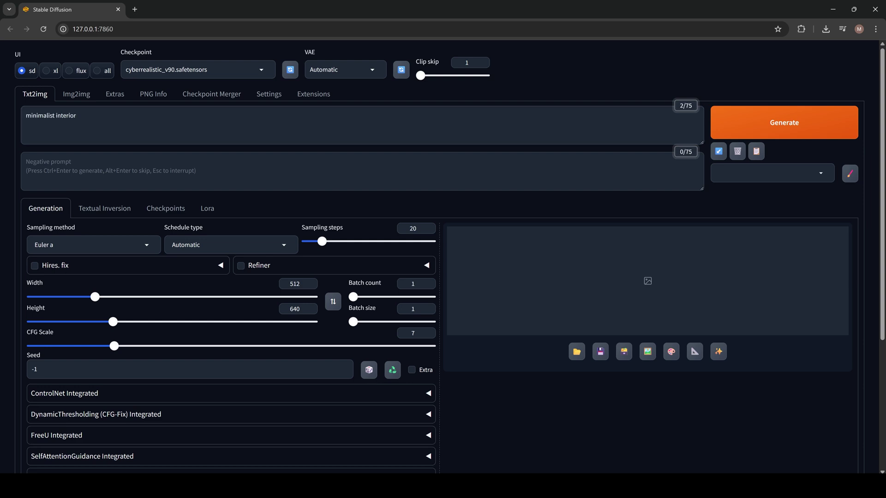
key(Tab)
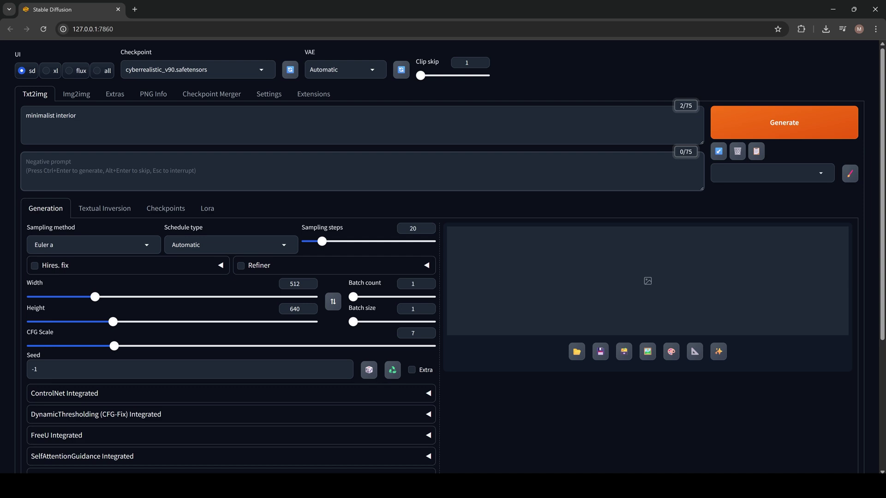
text(blurry, noisy, pixelated, low quality, lowres, bad lighting, overexposed, underexposed, distorted, unrealistic, cartoon, sketch, painting, illustration, abstract, extra objects, clutter, messy, dirty, disorganized, poor perspective, bad proportions, bad anatomy, wrong scale, warped furniture, deformed, duplicated items, watermark, text, logo, frame, border, grain, compression artifacts, cgi look, uncanny, plastic look, overly saturated, neon colors, ugly, asymmetrical, overdecorated, ornate, baroque, kitsch)
click(323, 207)
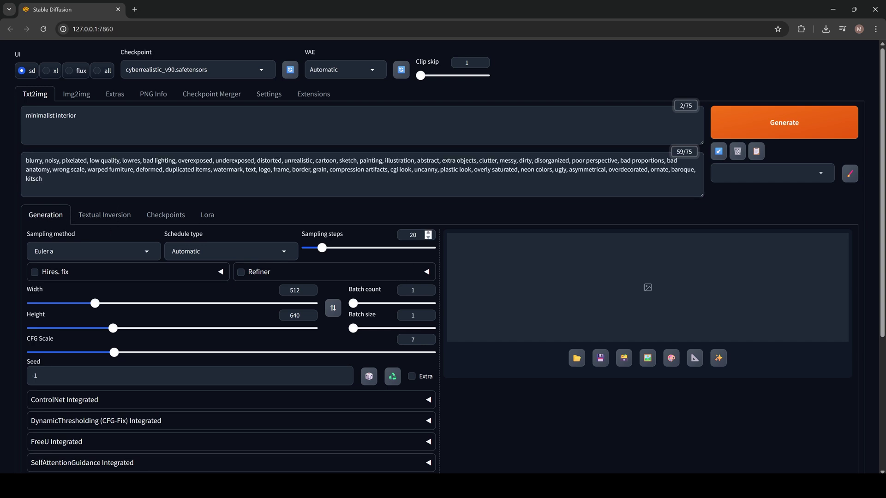
Step: Set sampling steps to 40 and the image size to 768×768
key(BackSpace)
key(BackSpace)
text(30)
key(BackSpace)
key(BackSpace)
text(40)
click(323, 272)
scroll(310, 243, down, 2)
double_click(295, 243)
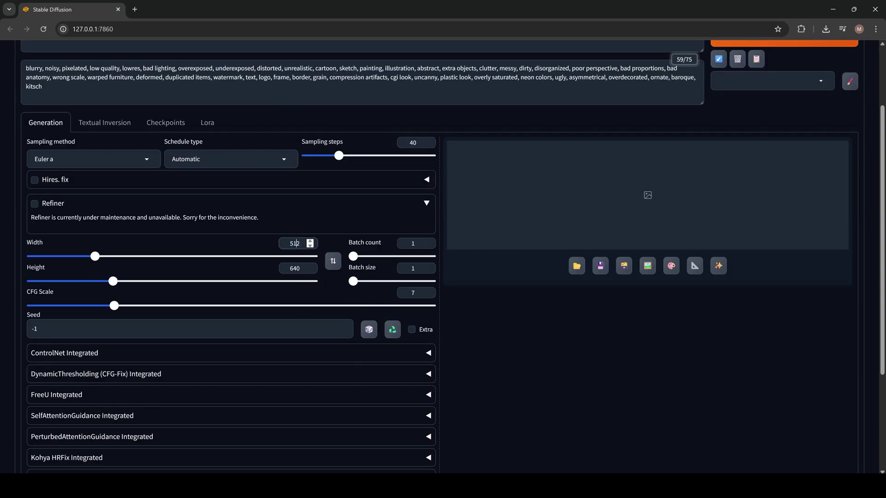
text(768)
double_click(295, 268)
text(768)
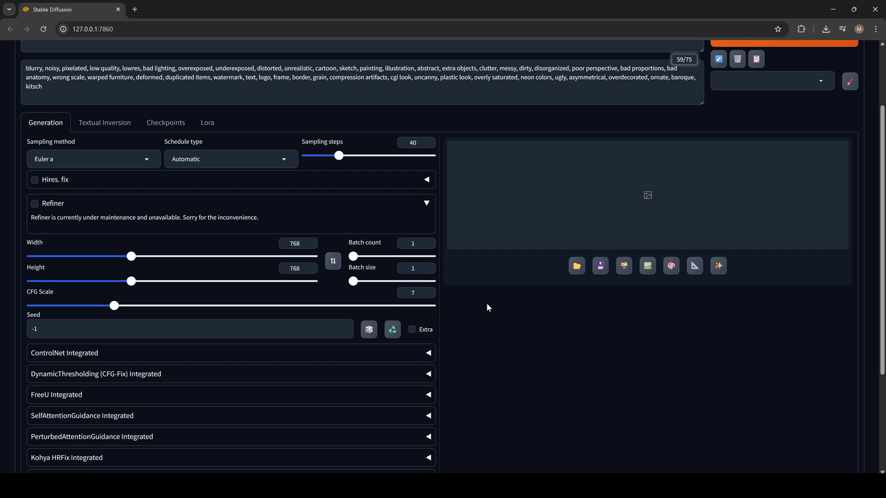
scroll(541, 355, up, 3)
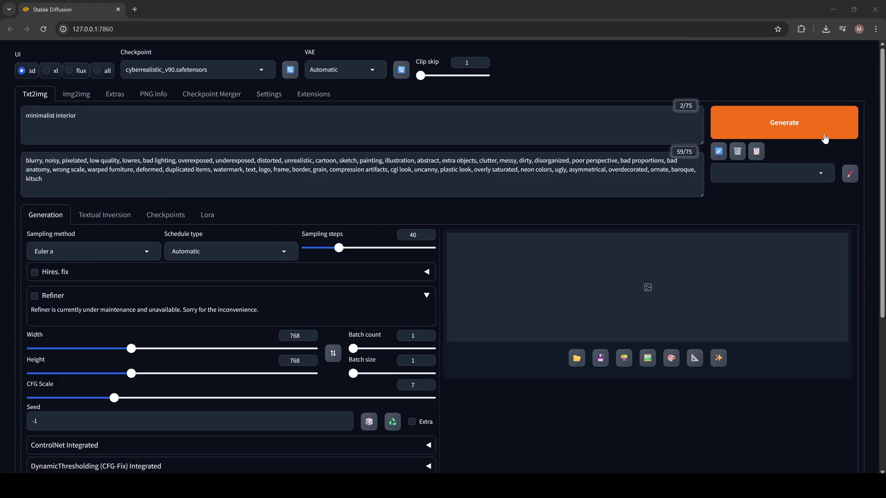
Step: Generate a hallway image from the minimalist interior prompt
click(814, 135)
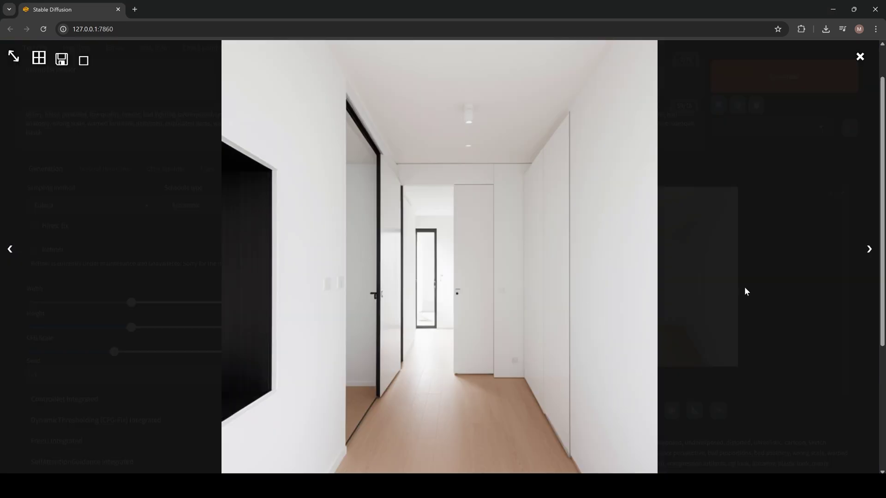
click(760, 171)
scroll(695, 170, up, 1)
Step: Revise the prompt to 'minimalist living room interior' and view the output images folder
click(76, 116)
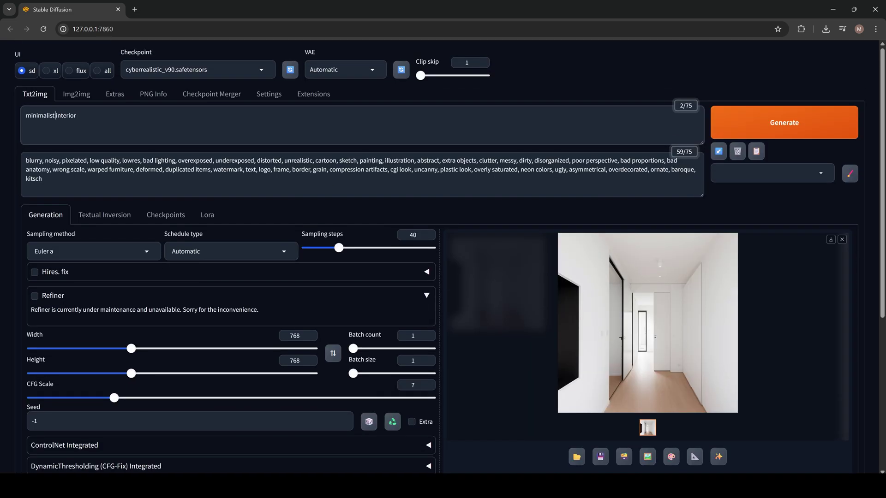
text(living room)
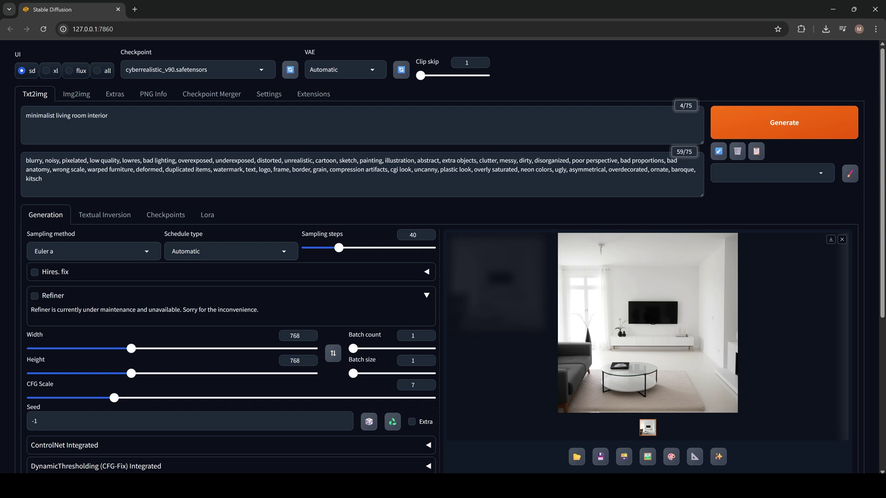
scroll(600, 393, down, 1)
click(577, 416)
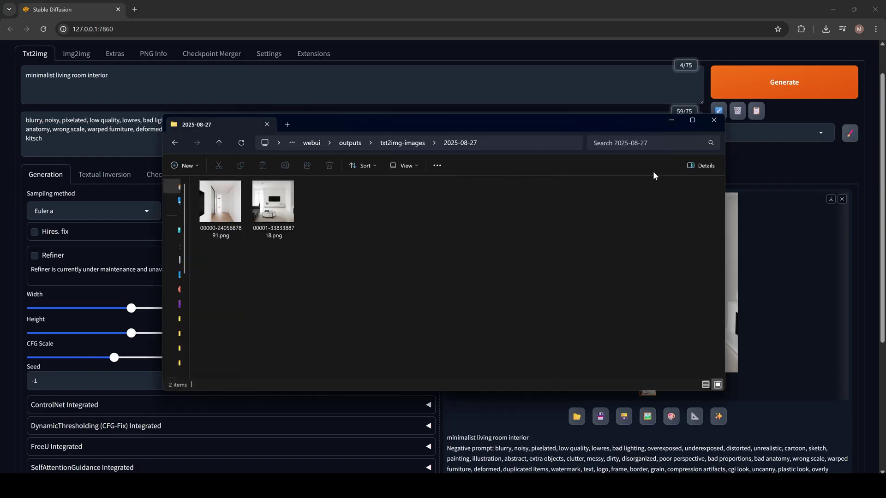
click(714, 120)
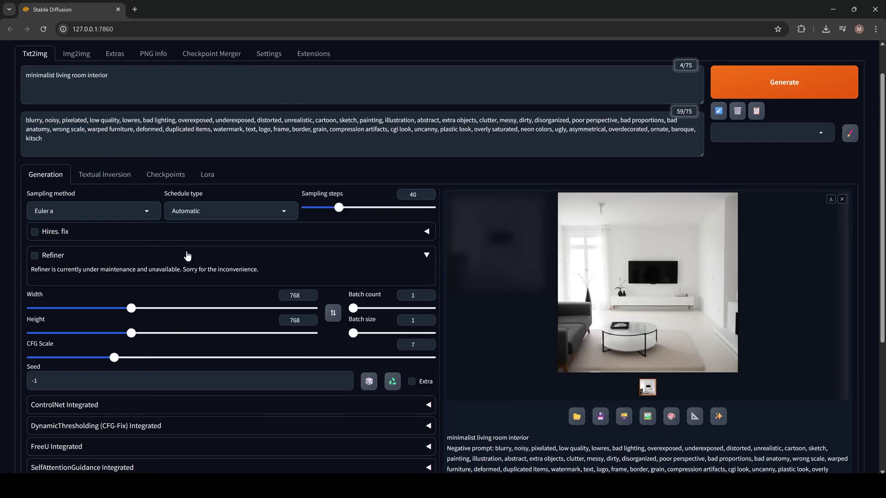
Step: In Img2img Inpaint, zoom to street level and paint a mask over the man near the entrance
click(89, 55)
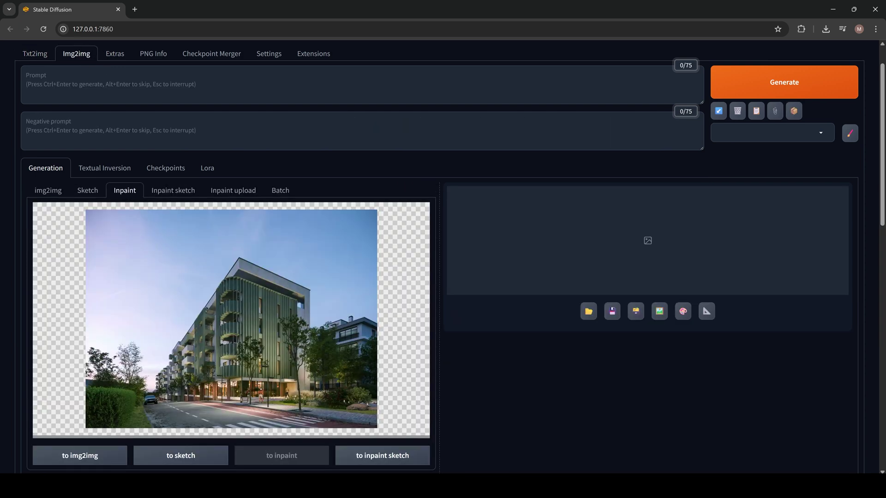
mouse_move(261, 353)
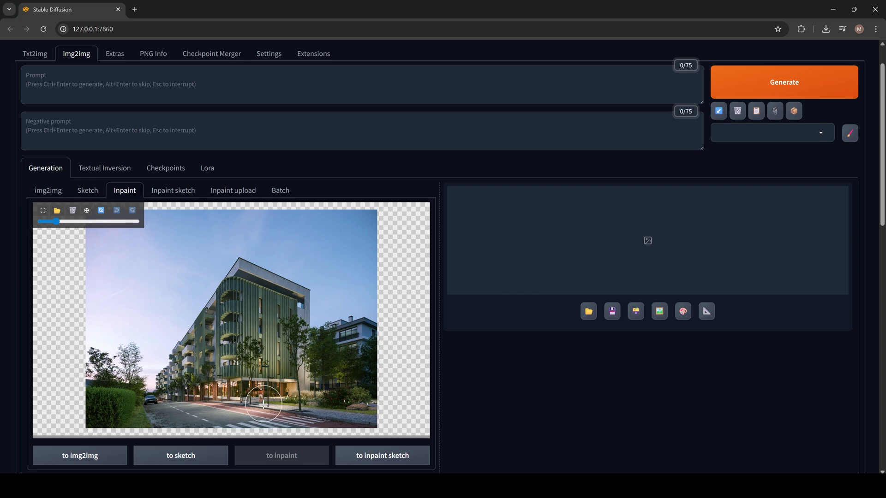
scroll(263, 404, up, 3)
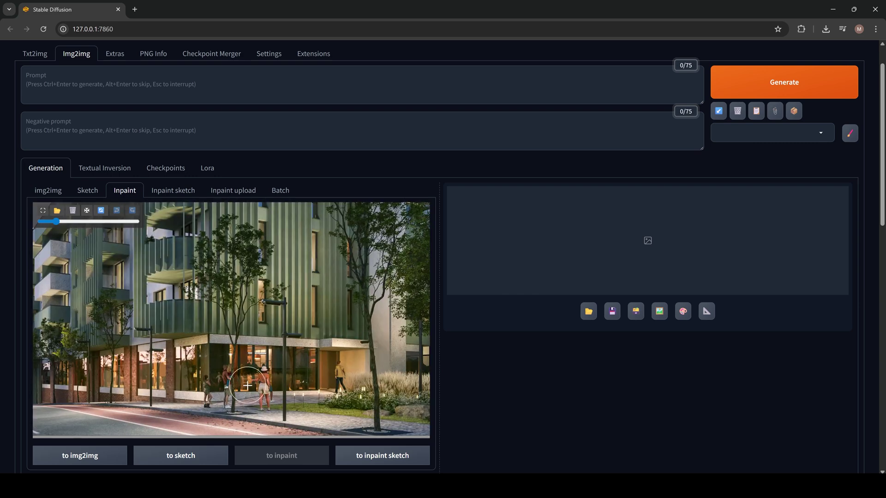
scroll(248, 386, down, 6)
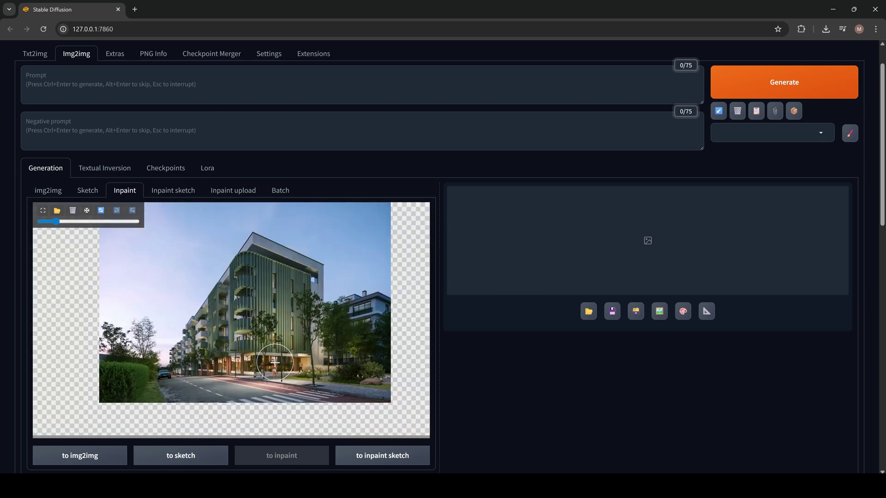
scroll(275, 363, up, 5)
click(42, 222)
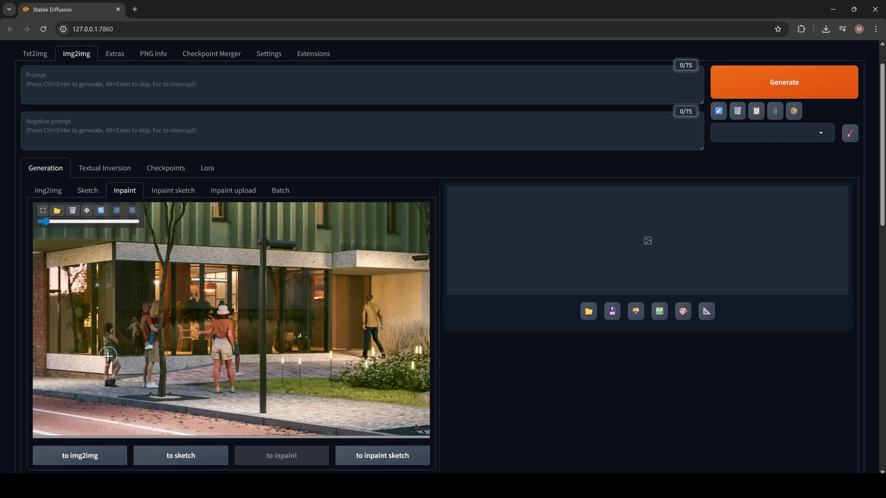
drag(371, 300, 370, 356)
Step: Set inpainting to 40 sampling steps, 768×768 size, and lower denoising strength to about 0.64
scroll(157, 276, down, 7)
click(415, 295)
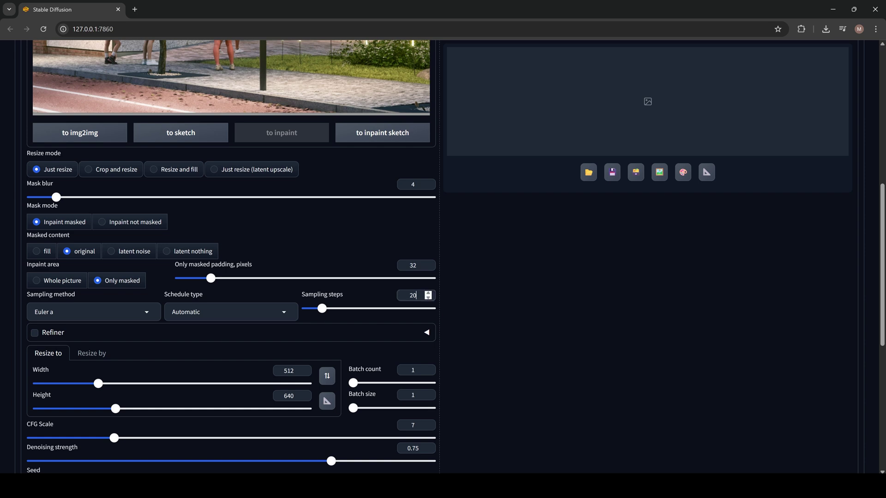
key(BackSpace)
key(BackSpace)
text(40)
scroll(93, 273, down, 1)
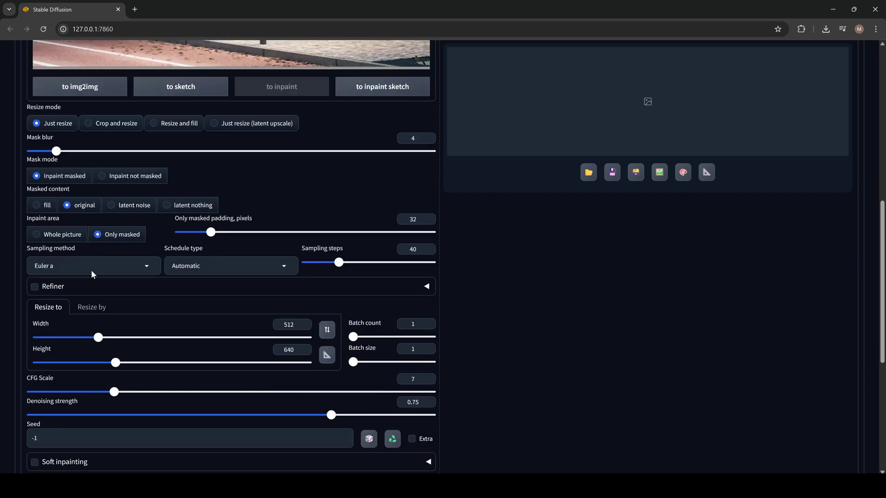
double_click(288, 325)
text(768)
double_click(290, 349)
text(768)
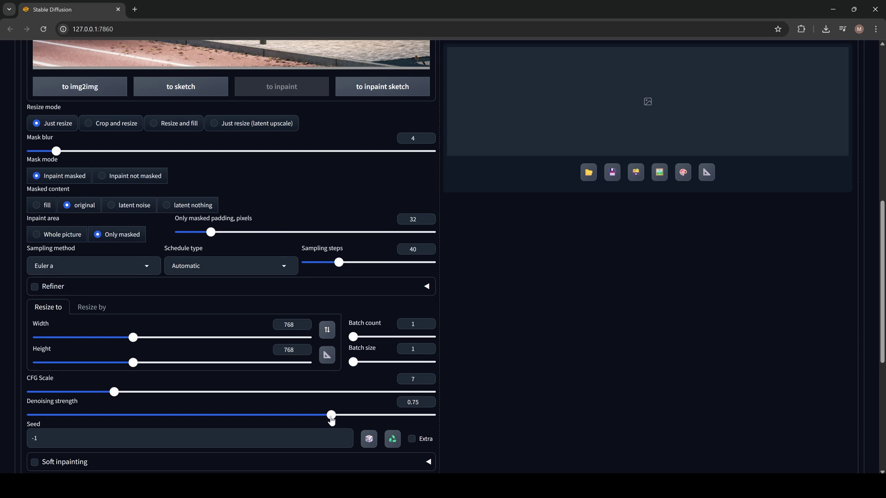
drag(331, 418, 312, 419)
scroll(565, 448, up, 9)
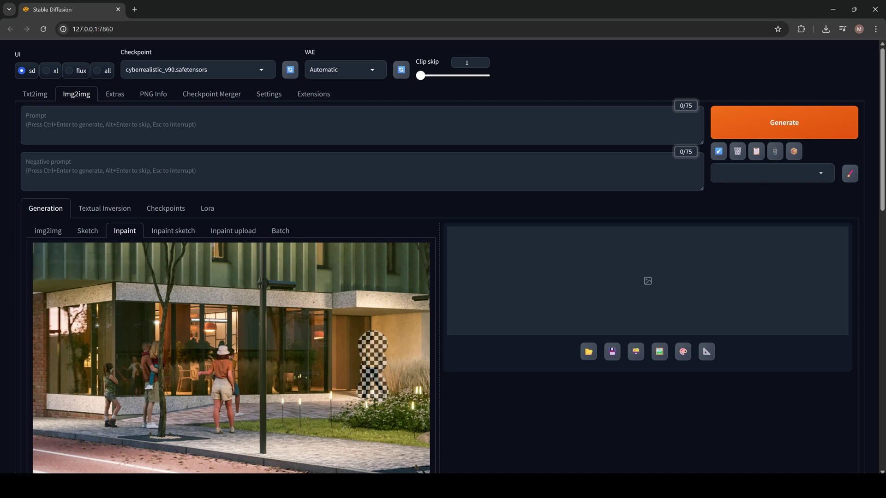
Step: Type 'ma' into the prompt and load the 1_PEOPLE style in the styles editor
text(man)
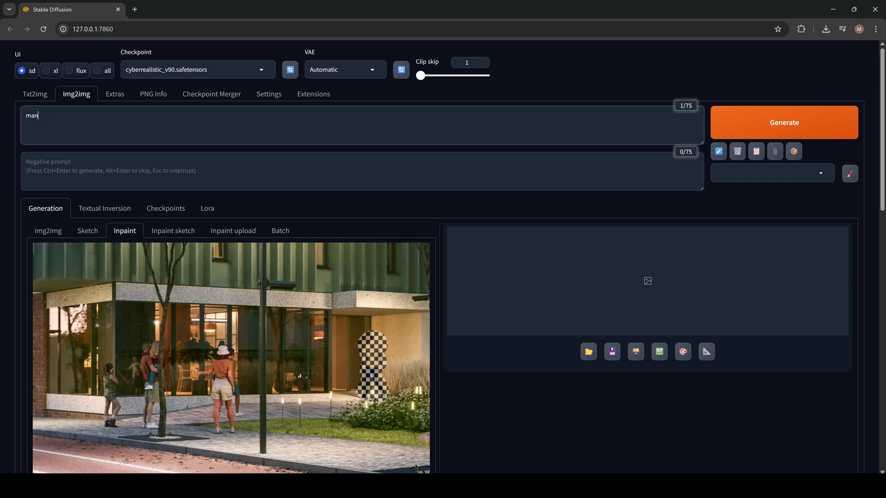
click(27, 162)
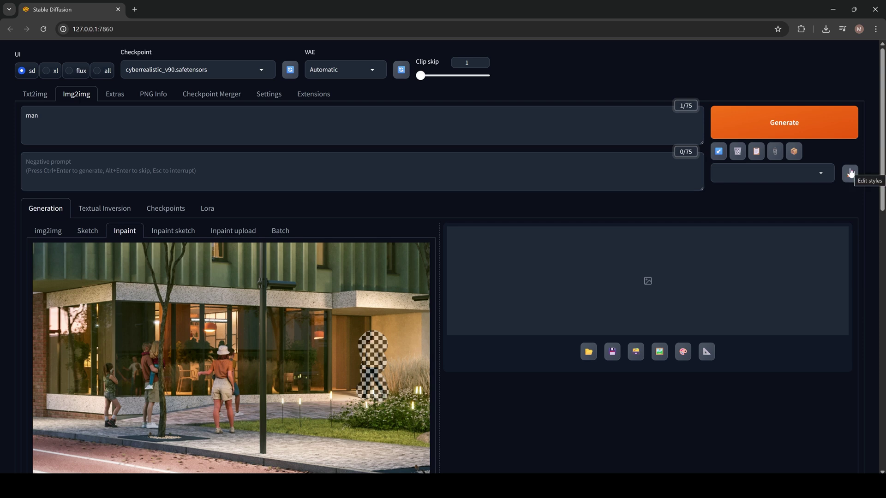
click(850, 173)
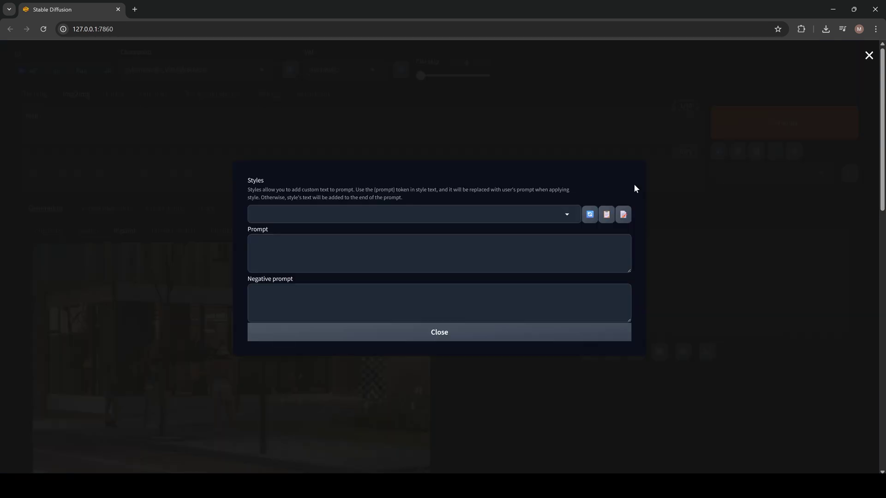
click(312, 223)
click(273, 231)
Step: Save the 1_PEOPLE style with its negative prompt and apply it from the Styles list
drag(407, 376, 250, 219)
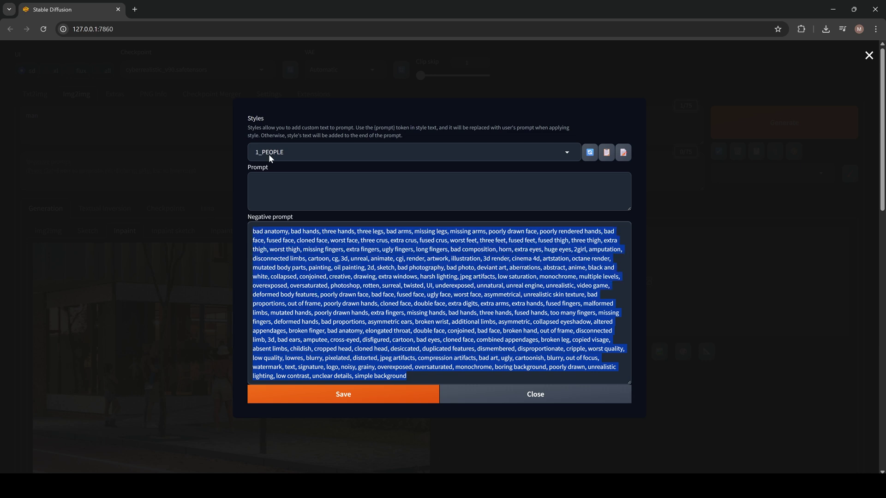
click(365, 391)
click(567, 397)
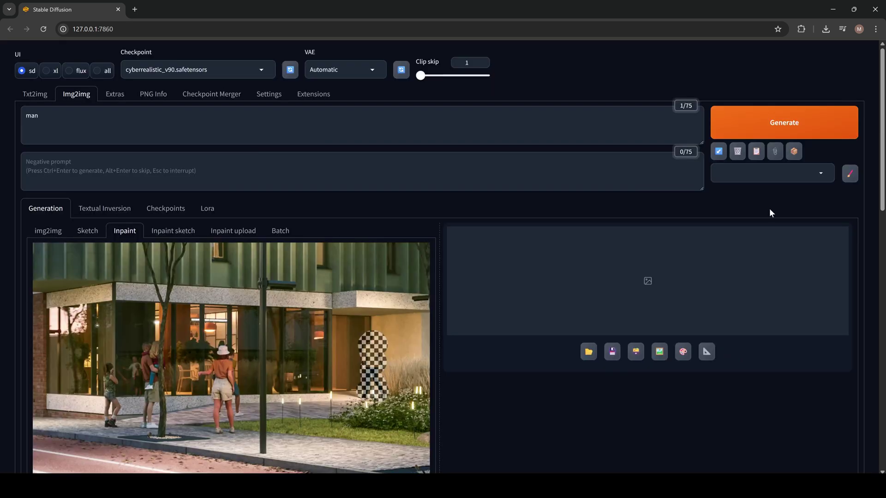
click(770, 173)
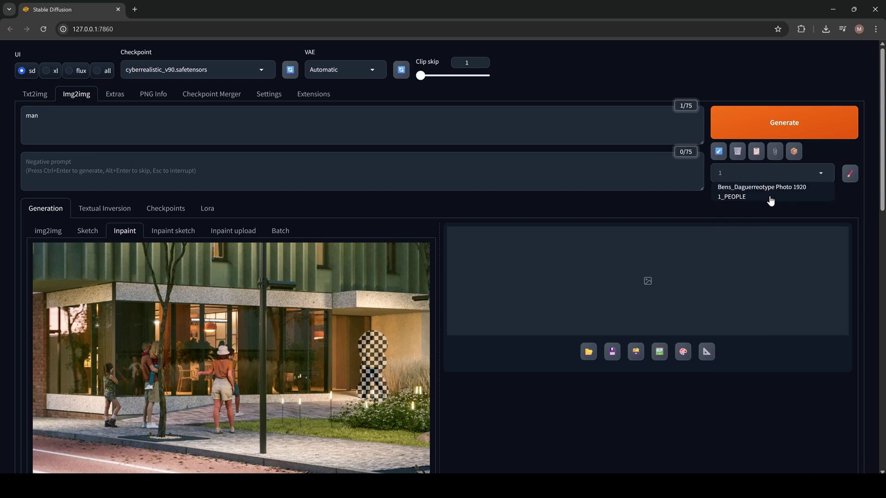
click(770, 200)
Step: Generate the 1_PEOPLE inpaint of a man at the building entrance and review the result
click(821, 132)
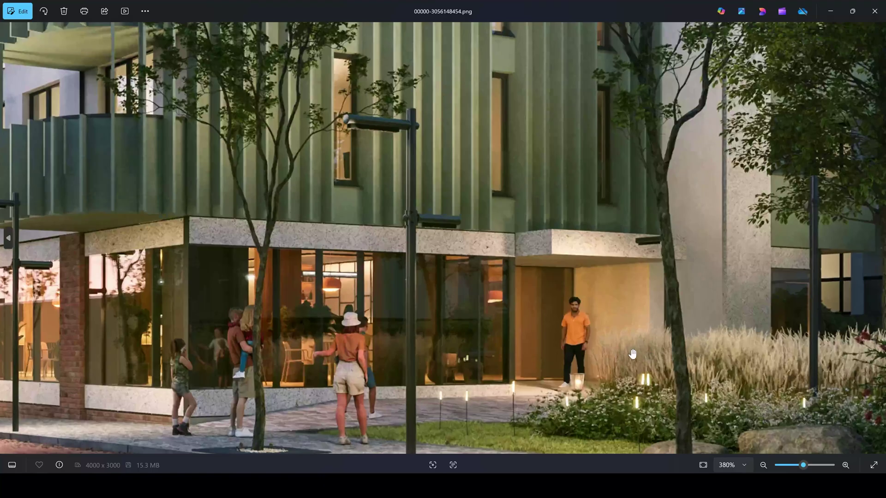
scroll(573, 354, up, 6)
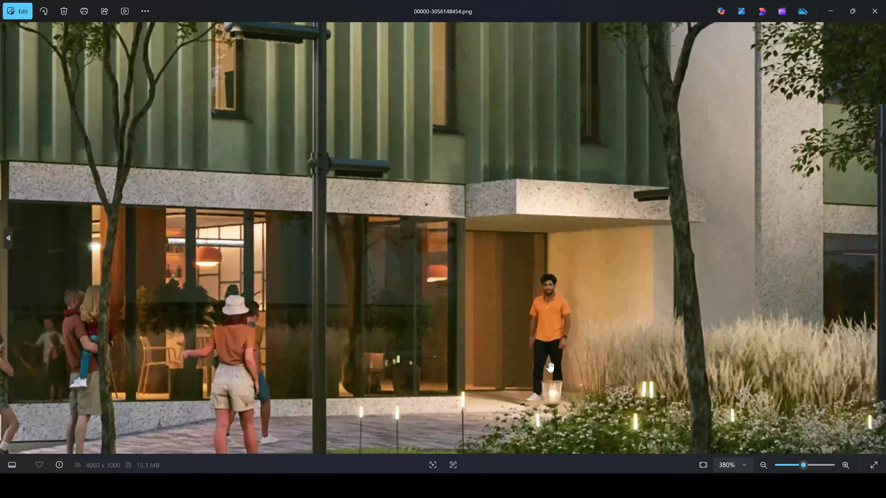
scroll(572, 354, down, 4)
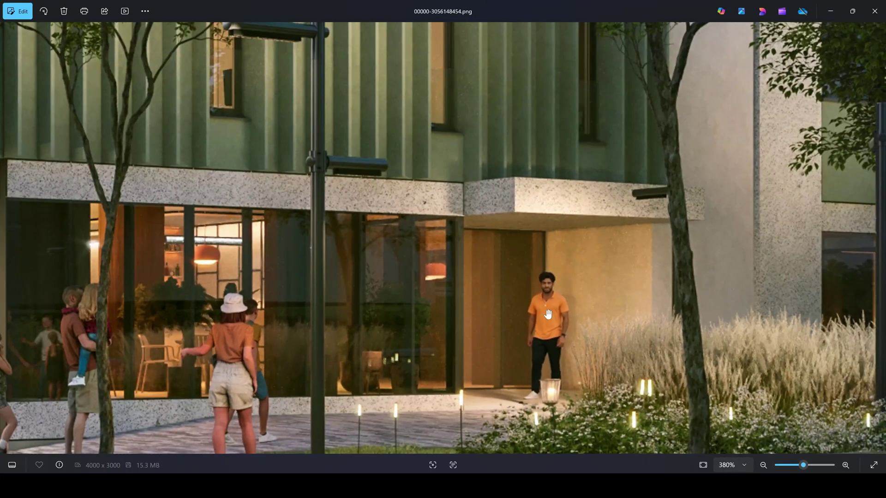
scroll(548, 315, down, 1)
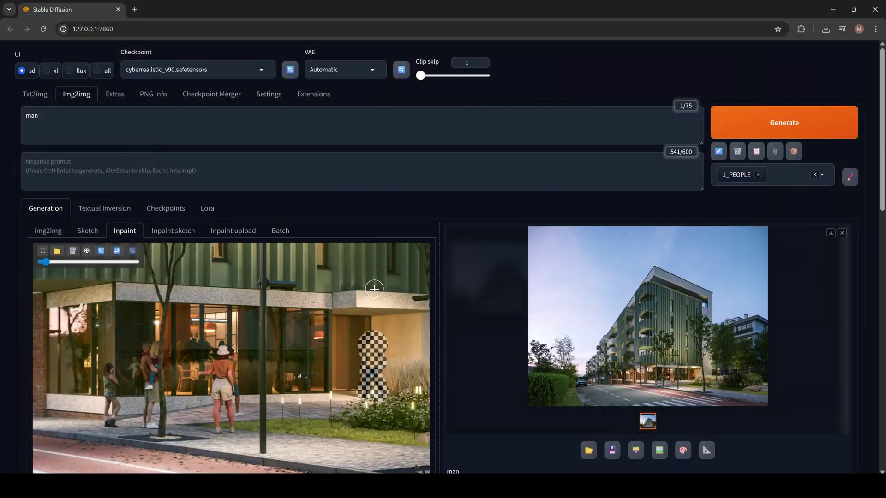
click(874, 12)
Step: Rerun the inpaint at denoising strength 0.5, then lower the strength to 0.4
scroll(437, 258, down, 10)
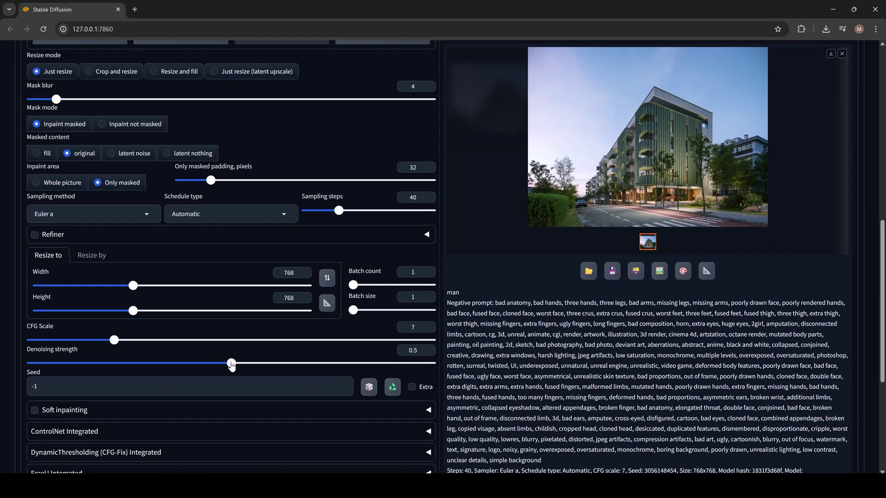
drag(215, 364, 232, 365)
scroll(446, 355, up, 10)
click(808, 132)
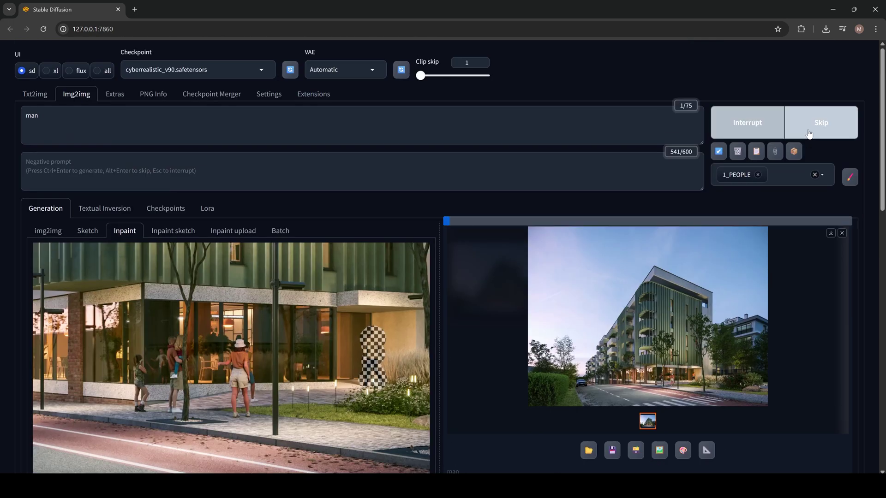
scroll(181, 323, down, 10)
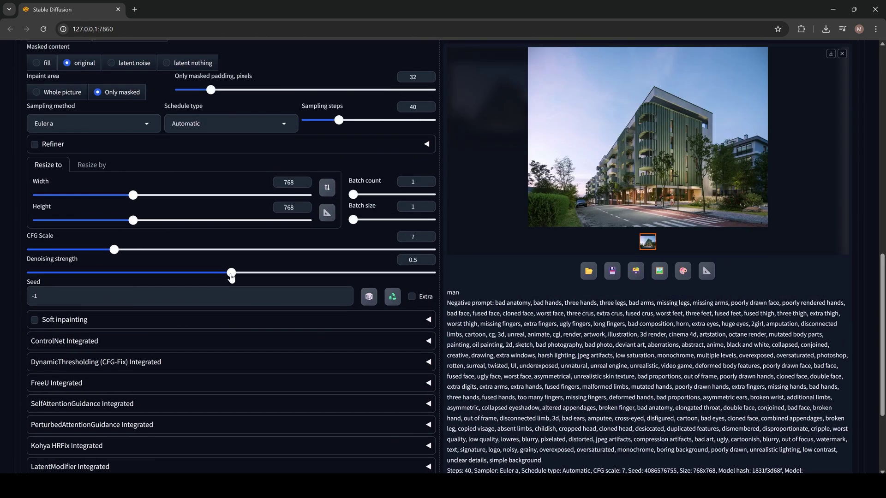
drag(232, 277, 191, 277)
scroll(428, 263, up, 10)
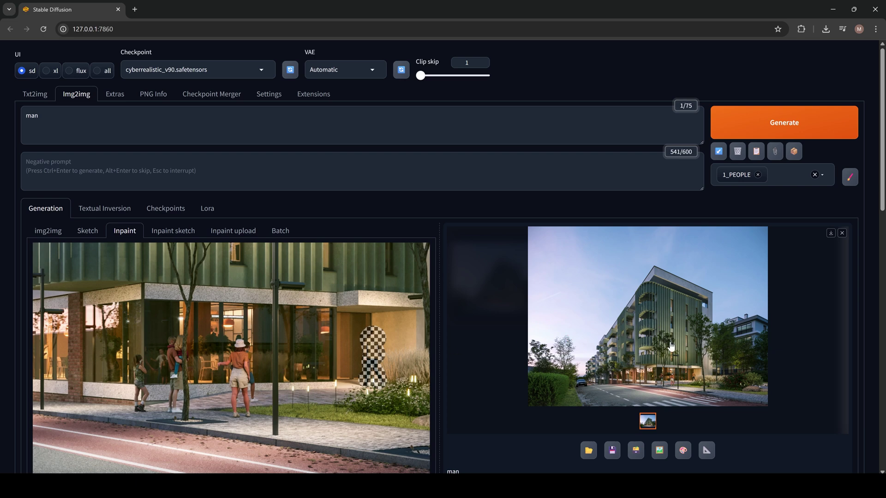
Step: Use the generated render as the new inpaint source and generate a new figure
drag(670, 346, 296, 388)
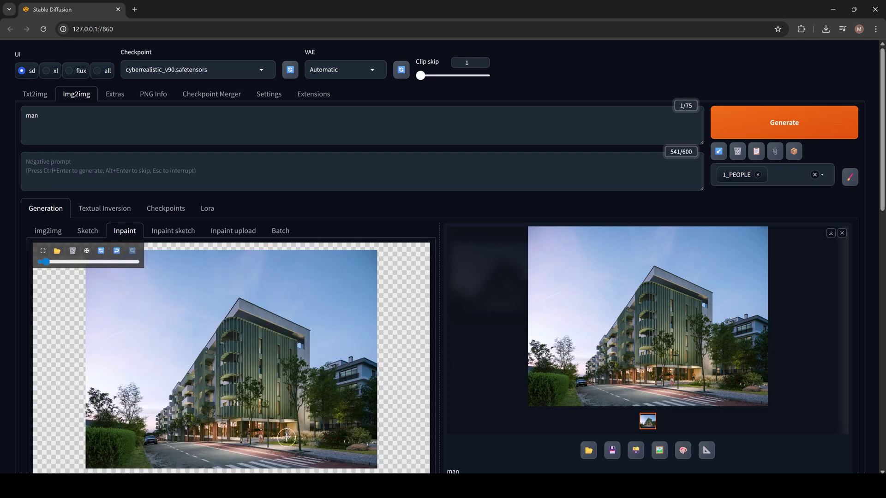
scroll(299, 446, up, 5)
click(789, 122)
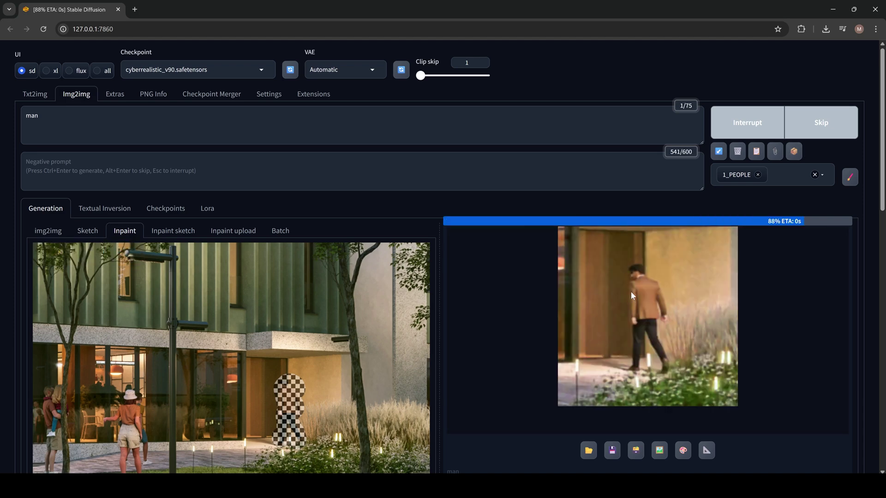
Step: Regenerate the figure at denoising strength 0.3, then move to the Image Compare tab
scroll(666, 304, down, 10)
drag(190, 410, 151, 410)
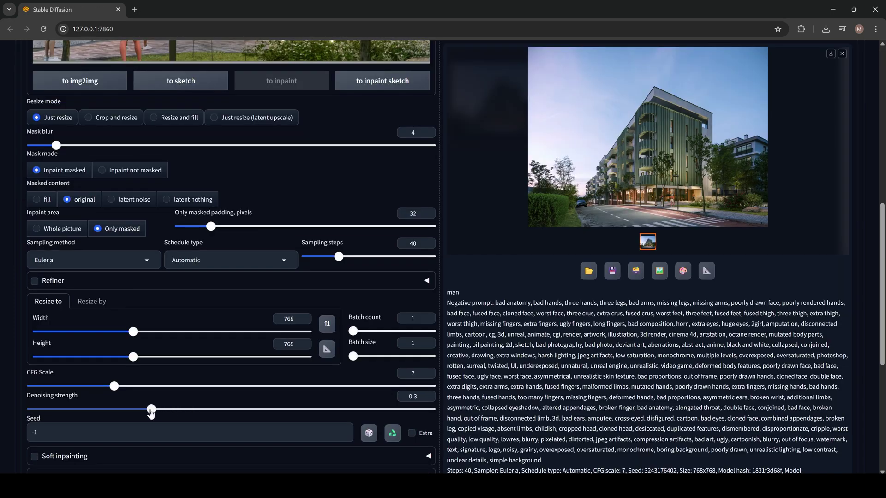
scroll(822, 142, up, 10)
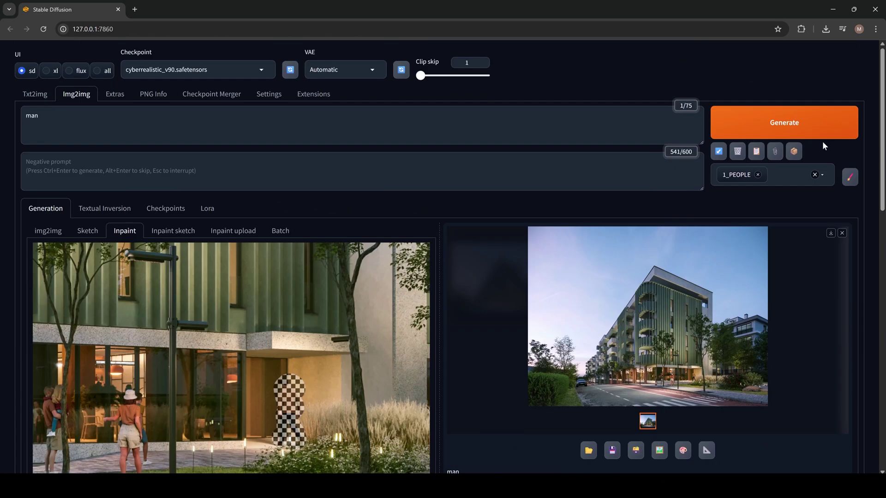
click(802, 127)
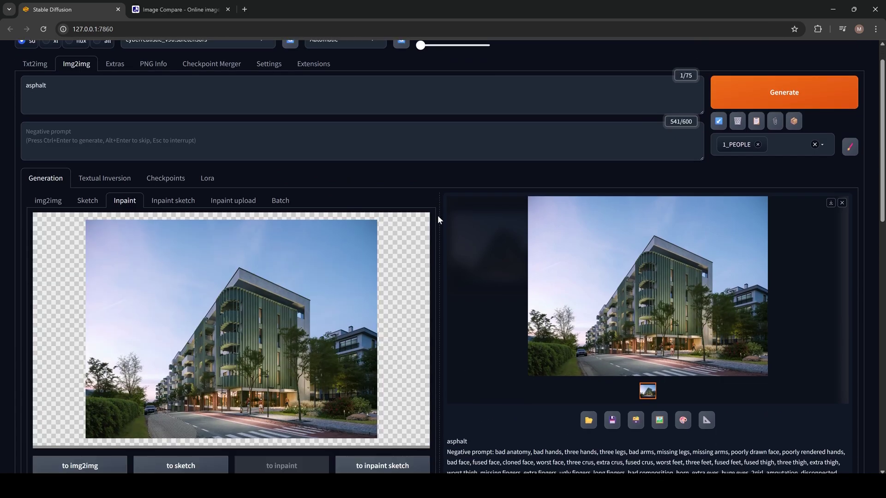
scroll(438, 245, down, 2)
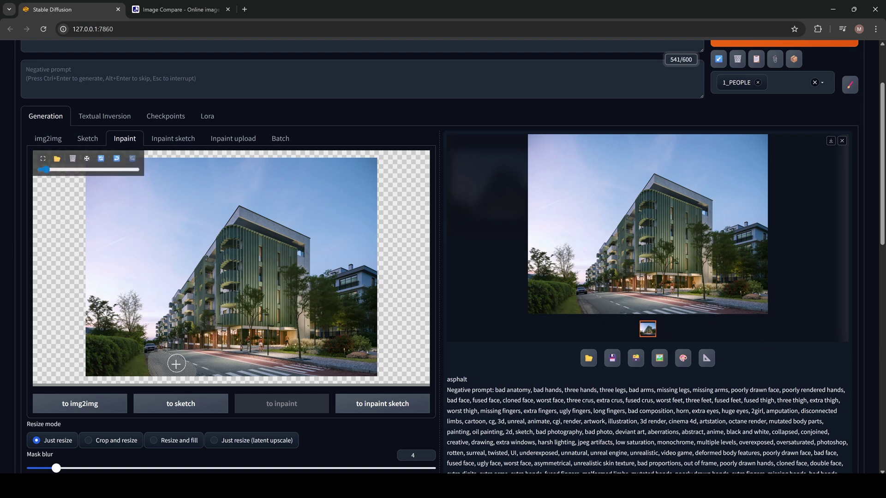
key(ctrl+Tab)
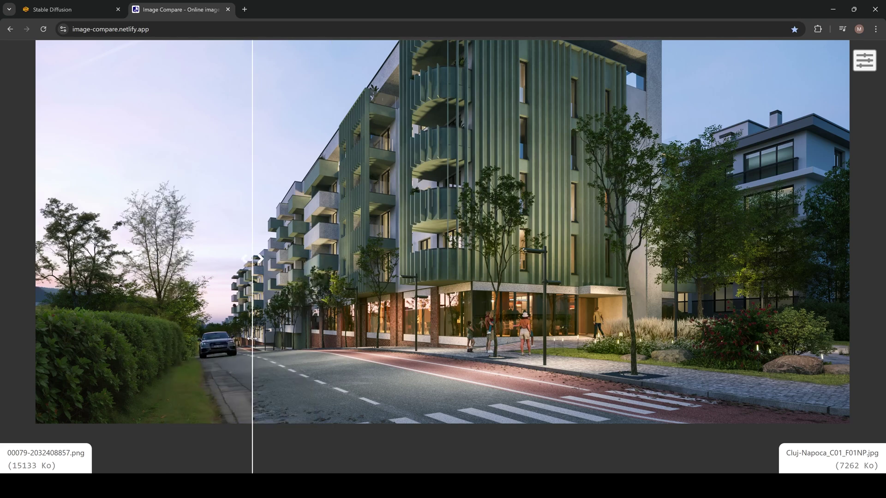
Step: Zoom into the render comparison and lock the divider near the left hedge
scroll(310, 347, down, 5)
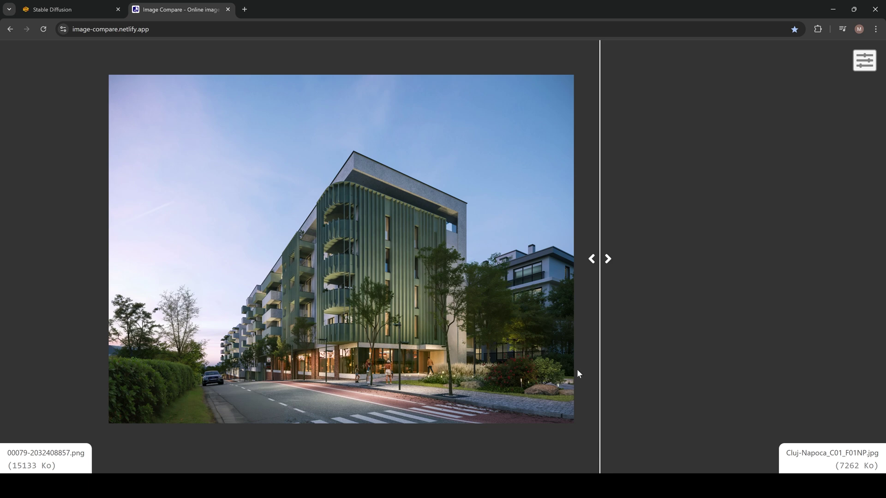
scroll(412, 383, up, 2)
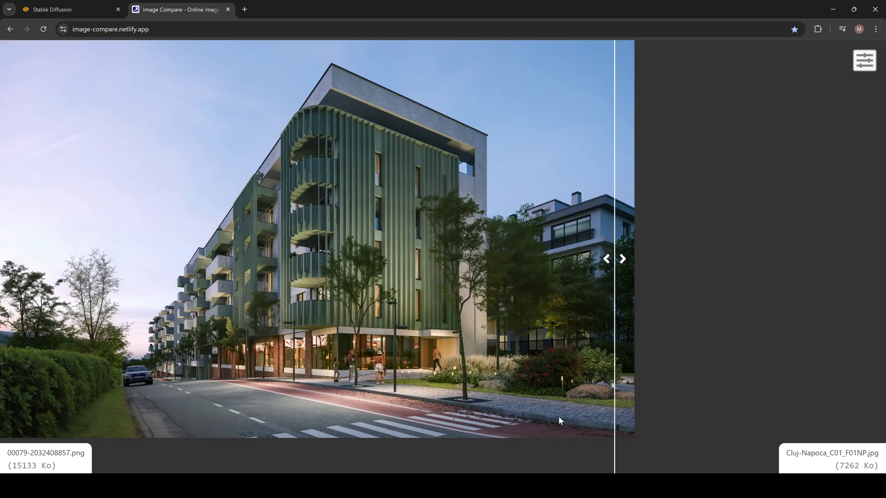
scroll(398, 378, up, 1)
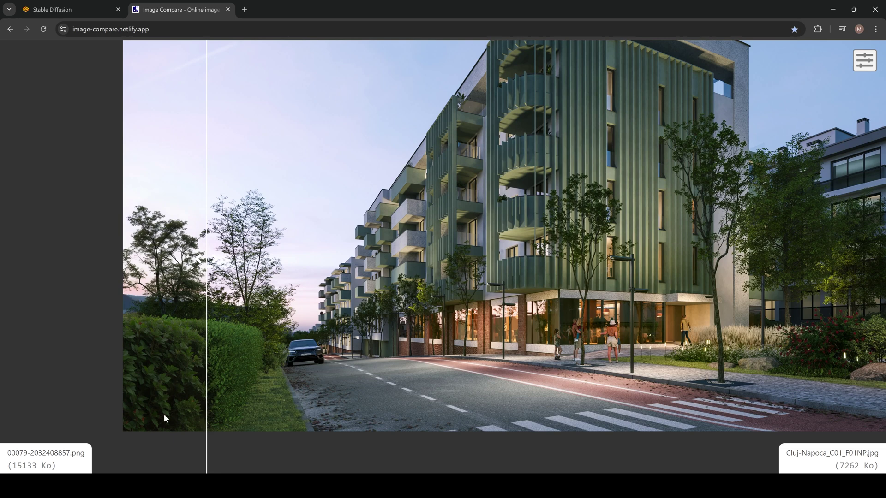
scroll(216, 355, up, 2)
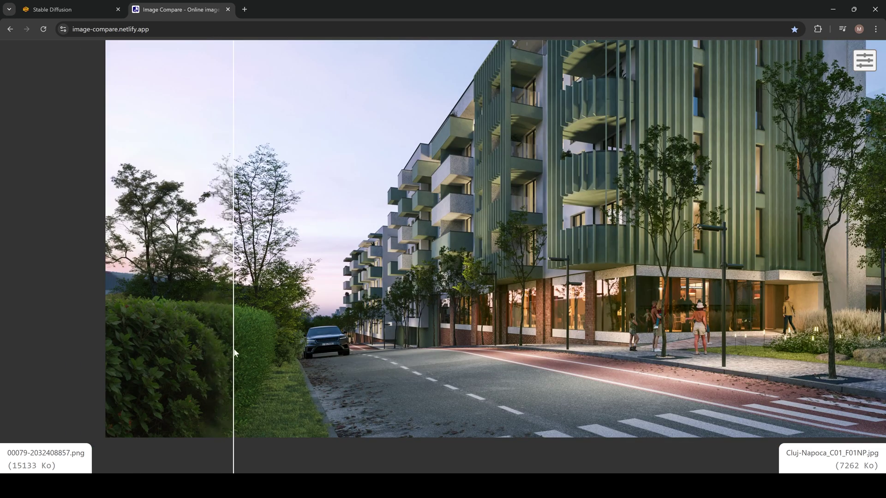
click(213, 358)
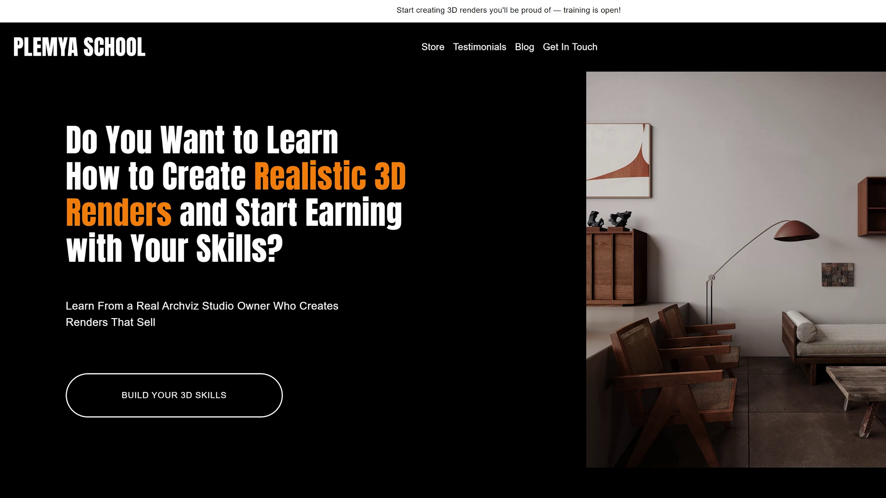
Step: Scroll past the Plemya School course sections down to Meet Your Coach
scroll(443, 277, down, 15)
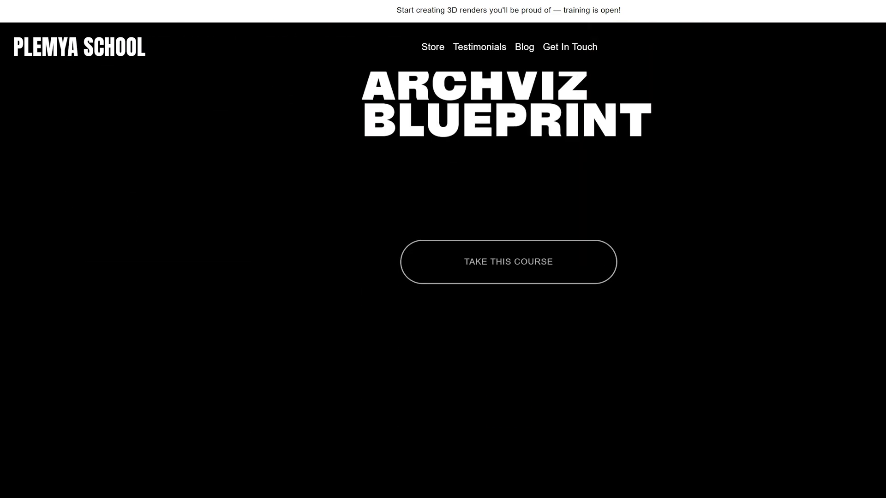
scroll(443, 277, down, 15)
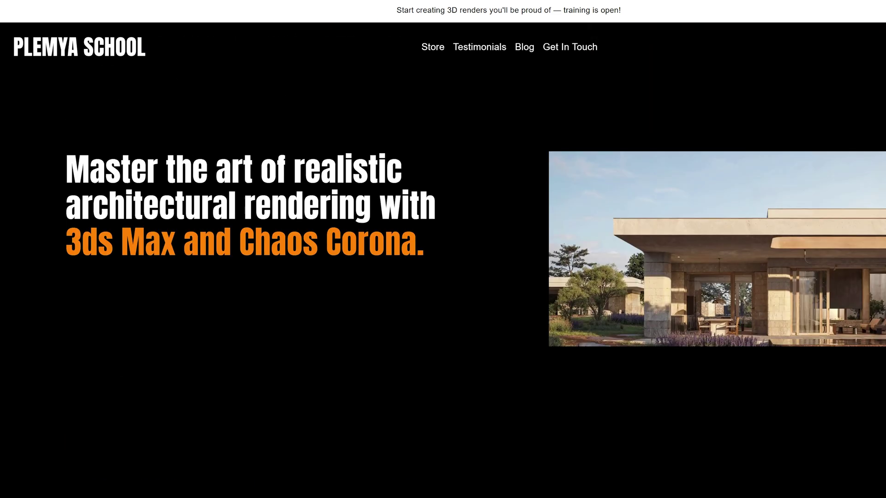
scroll(444, 277, down, 15)
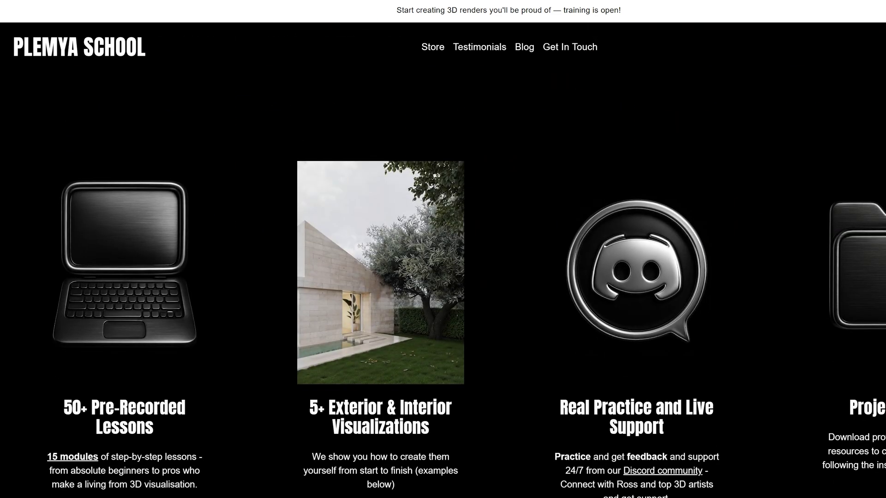